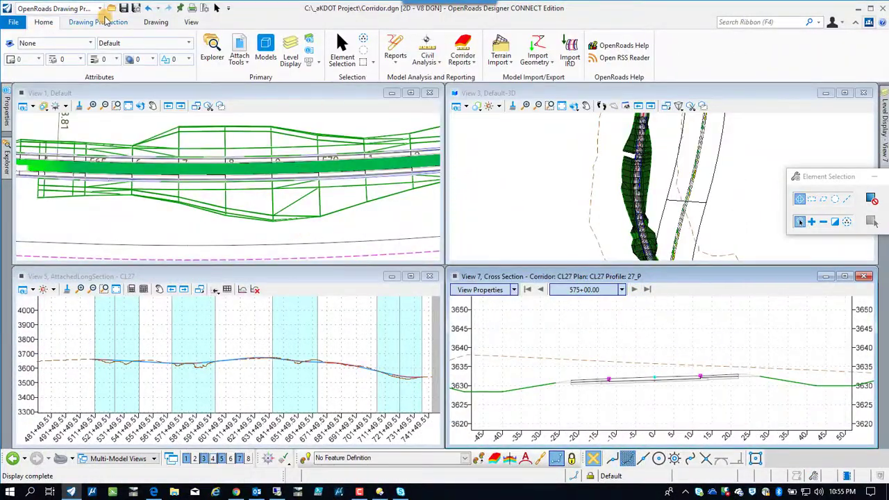
Step: Rename 'zz project 2d Seed - Copy (4).dgn' to sheets.dgn and open it as an empty drawing
{"action": "left_click", "coordinate": [111, 9]}
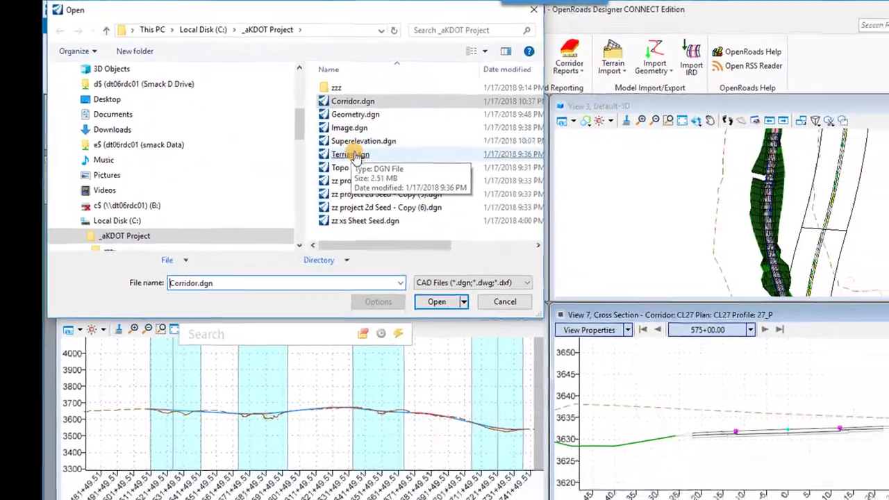
{"action": "left_click", "coordinate": [375, 201]}
{"action": "right_click", "coordinate": [382, 202]}
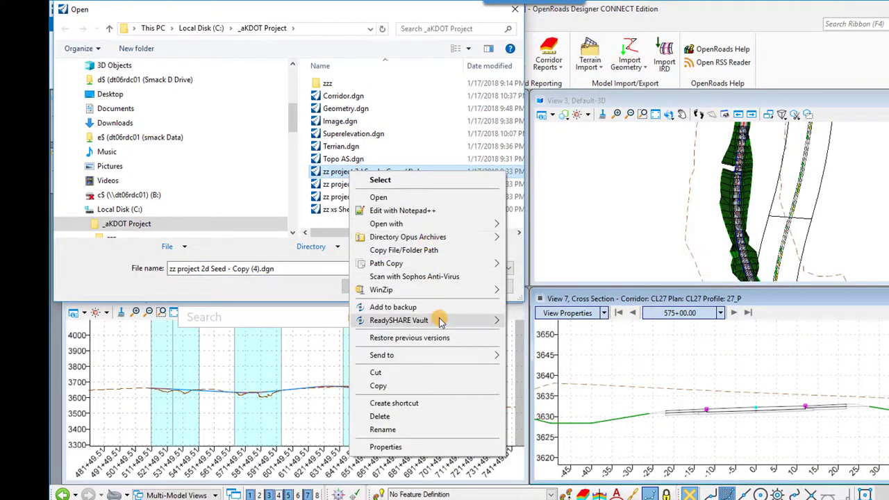
{"action": "left_click", "coordinate": [399, 430]}
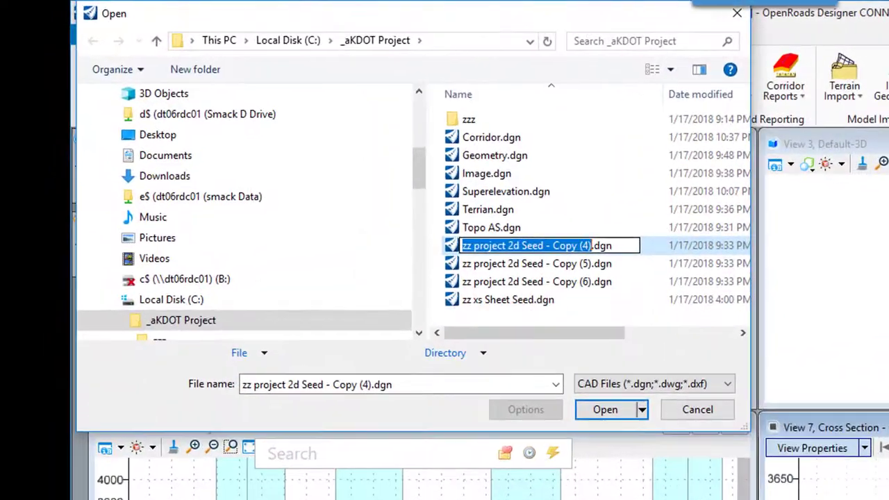
{"action": "type", "text": "s"}
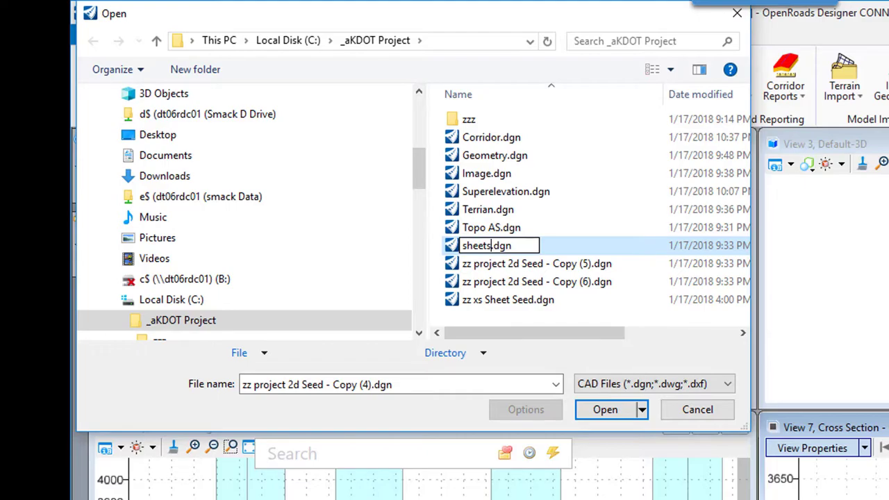
{"action": "type", "text": "heets"}
{"action": "key", "text": "Return"}
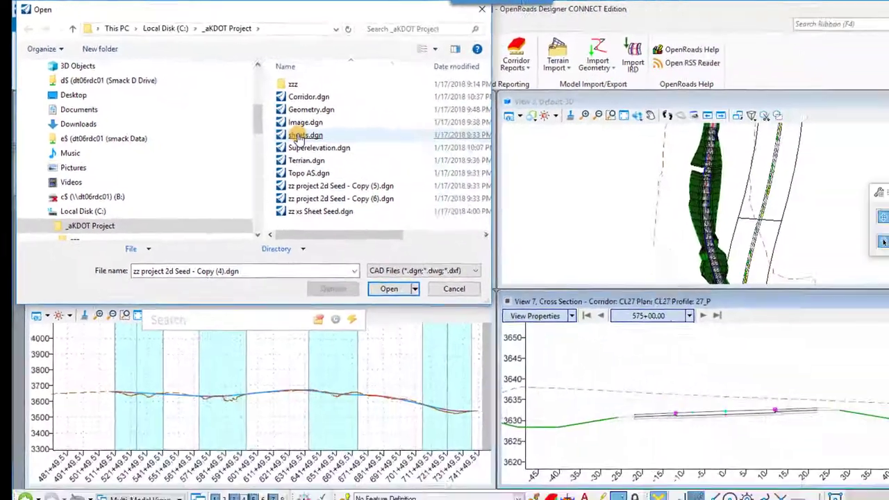
{"action": "double_click", "coordinate": [466, 167]}
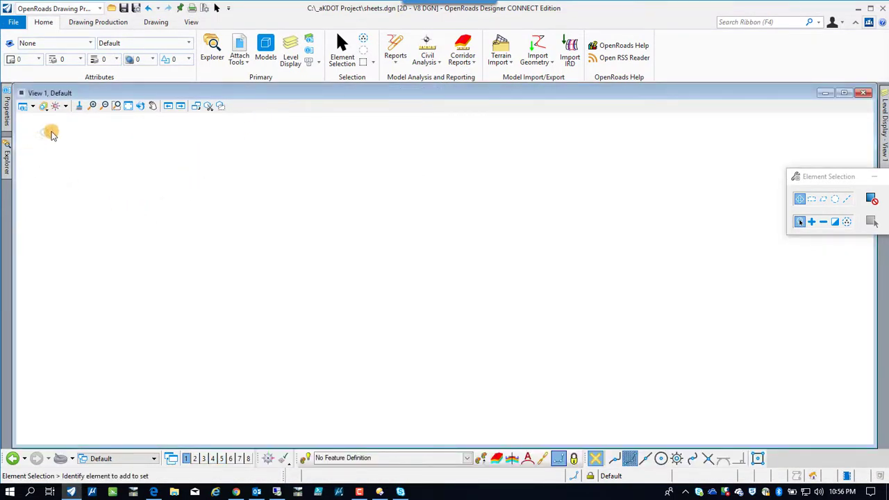
Step: Fit the view and bring up the References list
{"action": "left_click", "coordinate": [128, 105]}
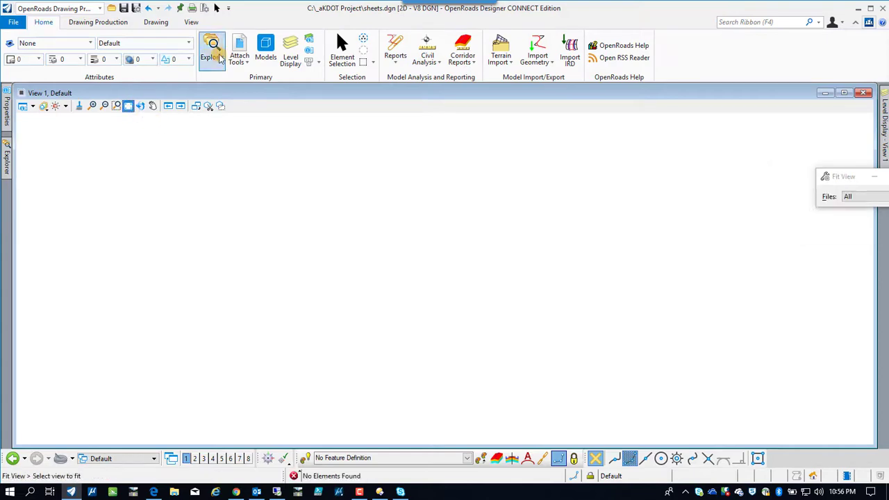
{"action": "left_click", "coordinate": [244, 57]}
{"action": "left_click", "coordinate": [257, 80]}
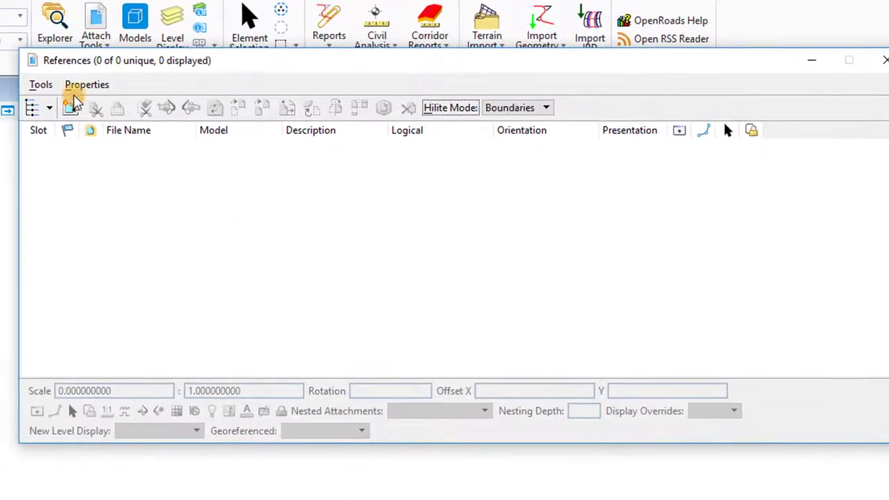
{"action": "left_click", "coordinate": [200, 89]}
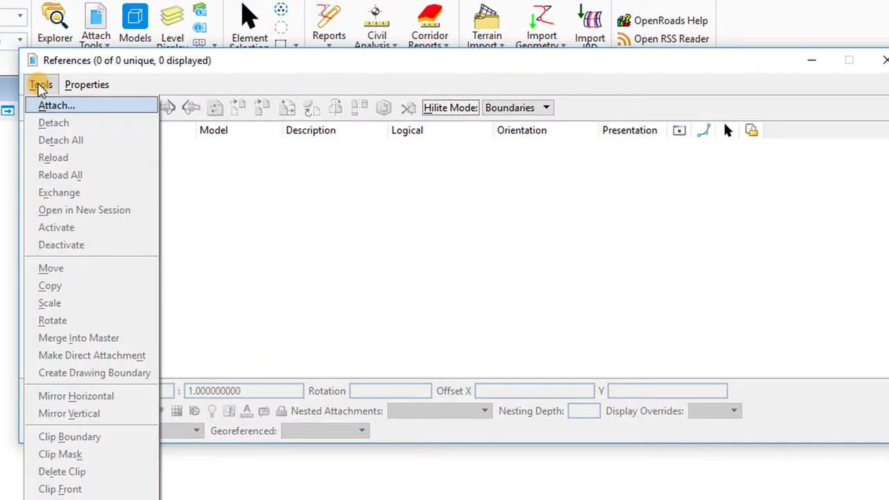
{"action": "mouse_move", "coordinate": [232, 88]}
{"action": "mouse_move", "coordinate": [39, 85]}
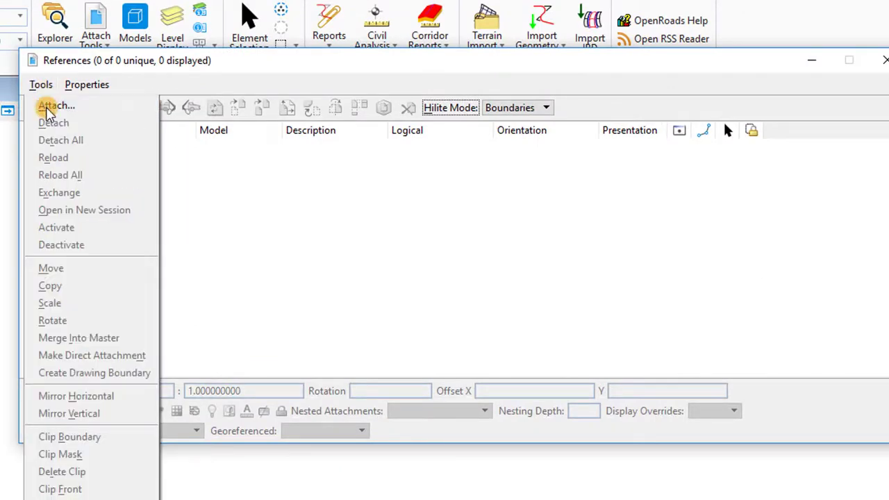
Step: Attach Corridor, Geometry, Image and Topo AS.dgn as Coincident - World references
{"action": "left_click", "coordinate": [39, 104]}
{"action": "left_click", "coordinate": [201, 256], "text": "ctrl"}
{"action": "left_click", "coordinate": [198, 192], "text": "ctrl"}
{"action": "left_click", "coordinate": [205, 176], "text": "ctrl"}
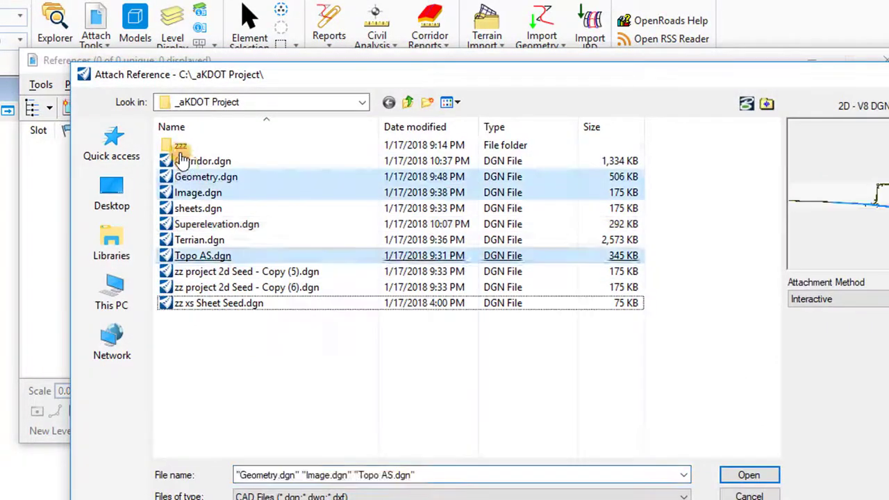
{"action": "left_click", "coordinate": [201, 161], "text": "ctrl"}
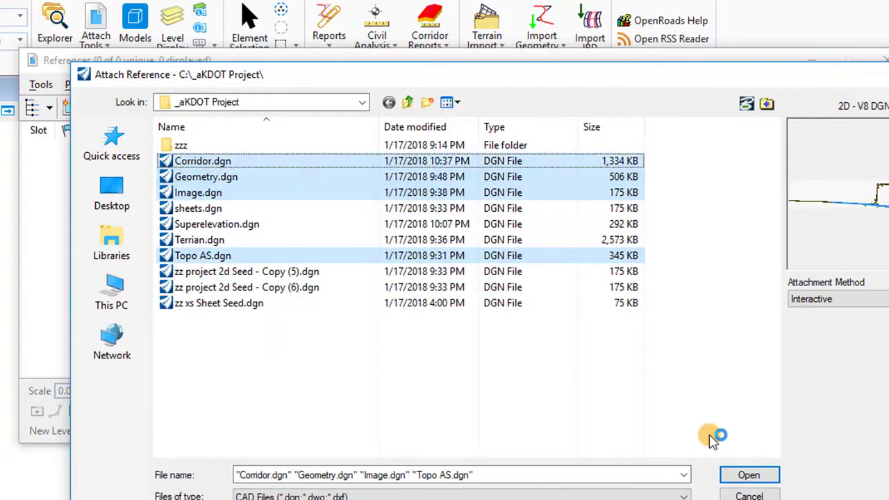
{"action": "left_click", "coordinate": [749, 475]}
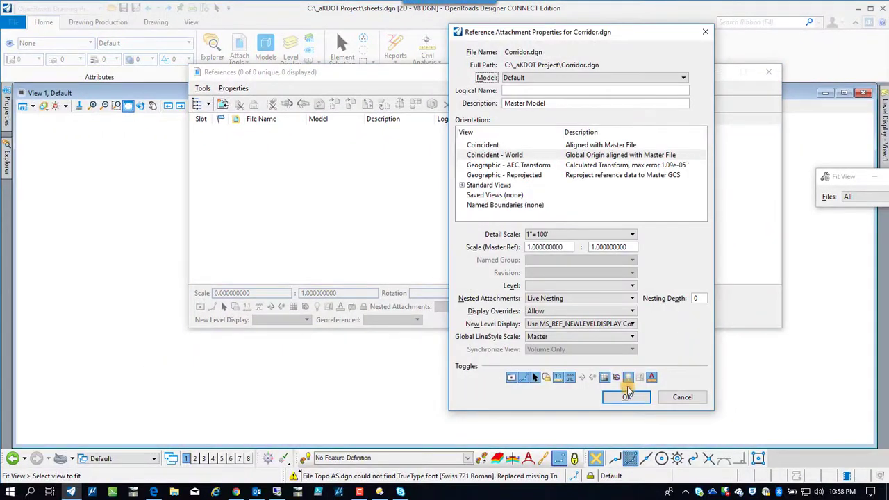
{"action": "left_click", "coordinate": [627, 394]}
{"action": "left_click", "coordinate": [626, 396]}
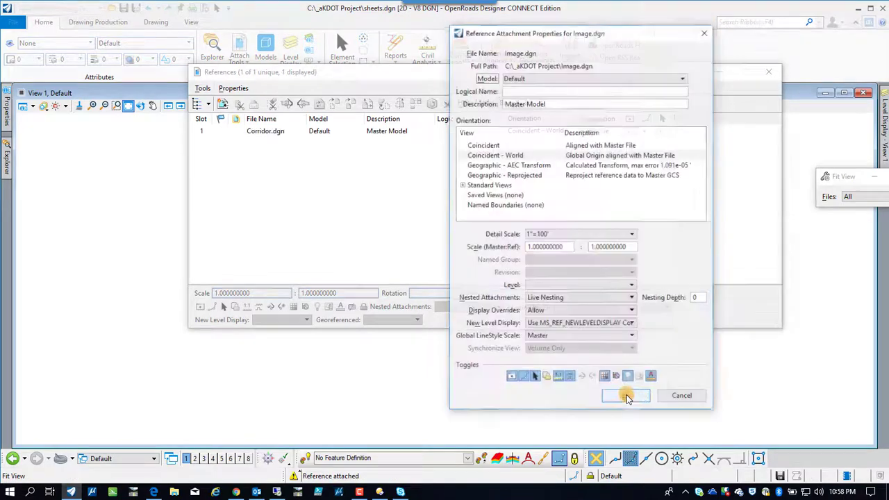
{"action": "left_click", "coordinate": [627, 396]}
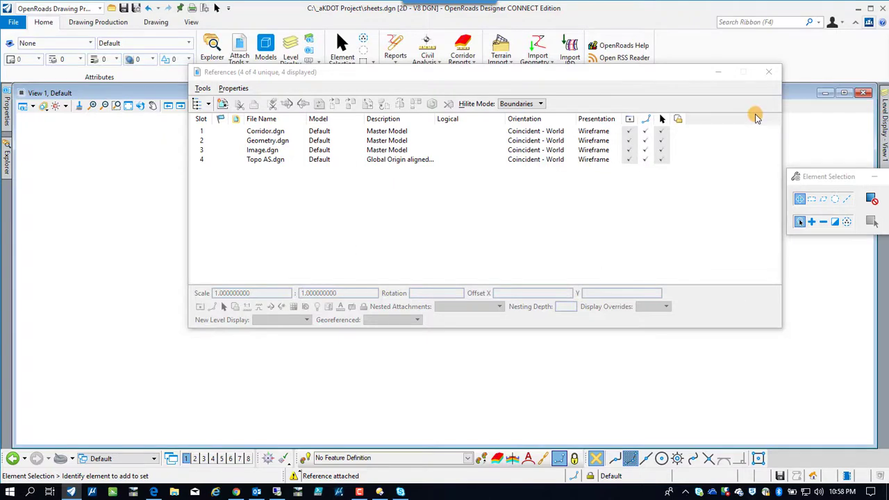
{"action": "left_click", "coordinate": [770, 74]}
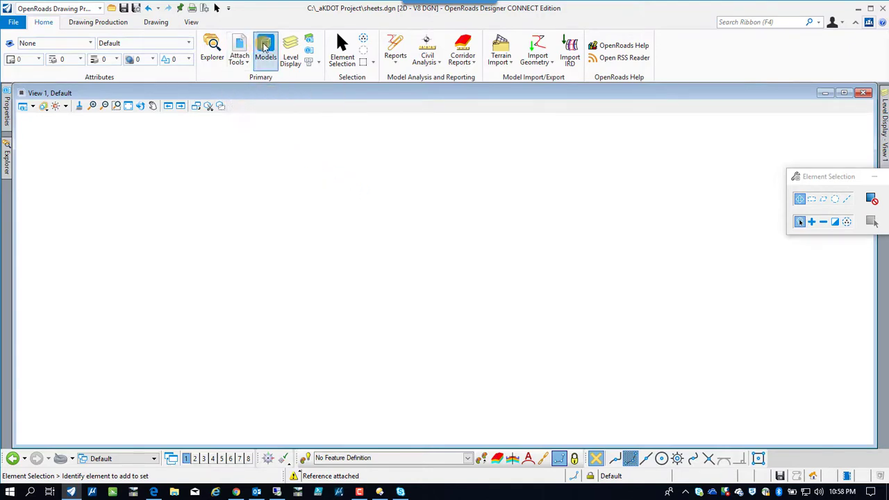
Step: Fit the view and turn off display and selection of the Image.dgn aerial reference
{"action": "left_click", "coordinate": [128, 105]}
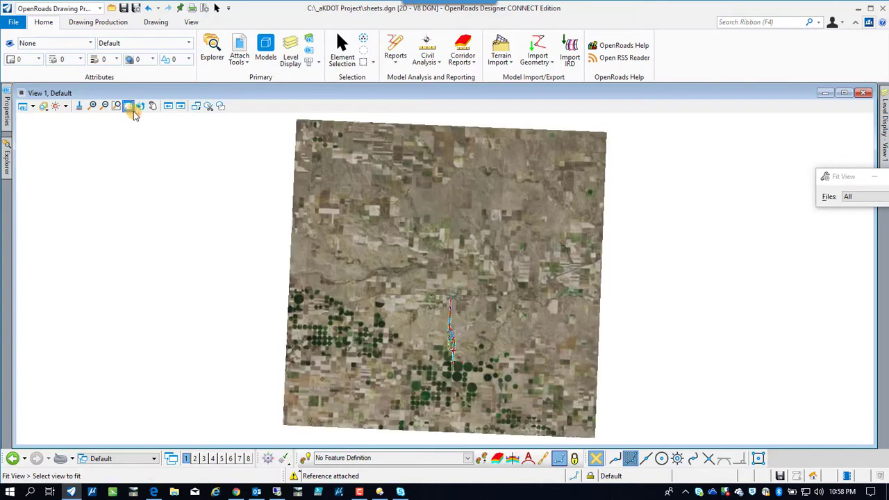
{"action": "mouse_move", "coordinate": [884, 123]}
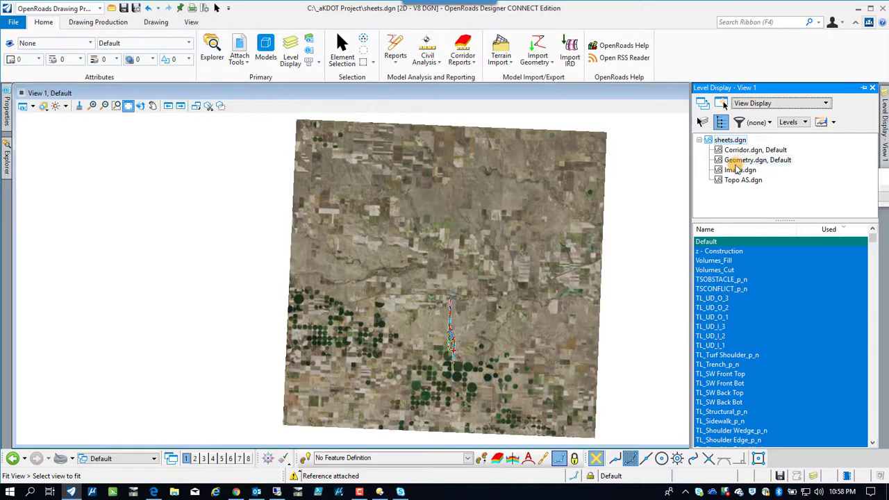
{"action": "right_click", "coordinate": [737, 169]}
{"action": "left_click", "coordinate": [767, 200]}
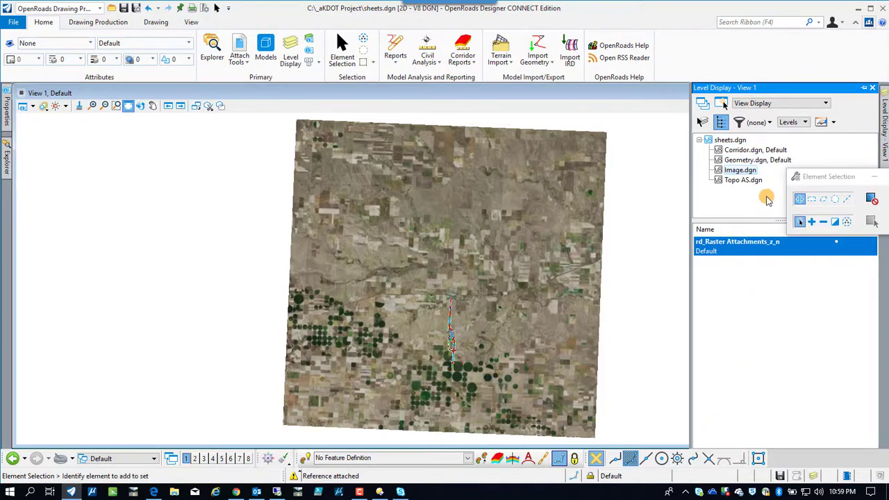
{"action": "right_click", "coordinate": [752, 170]}
{"action": "left_click", "coordinate": [771, 209]}
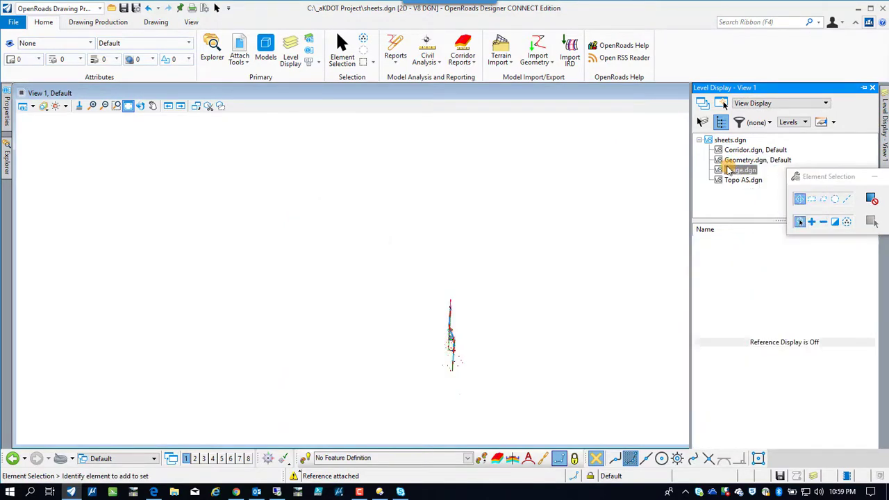
{"action": "right_click", "coordinate": [740, 175]}
{"action": "left_click", "coordinate": [763, 234]}
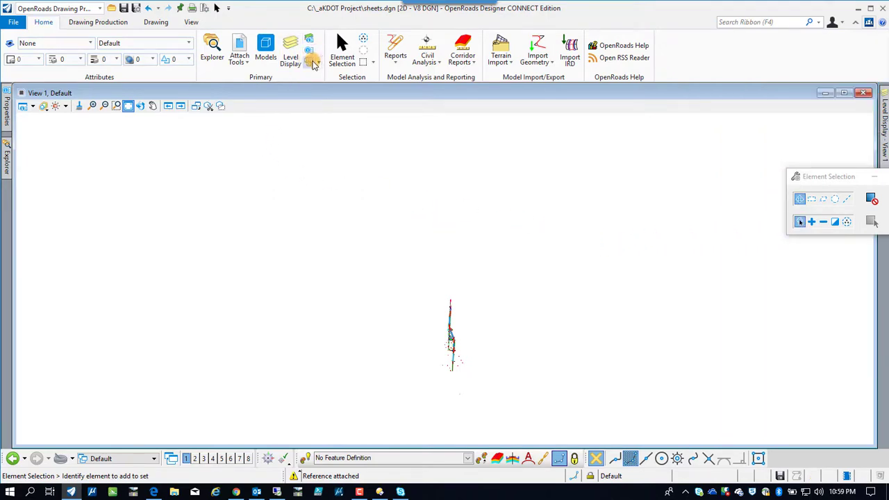
Step: Rotate and zoom the plan so the alignment runs horizontally across the view
{"action": "left_click", "coordinate": [128, 106]}
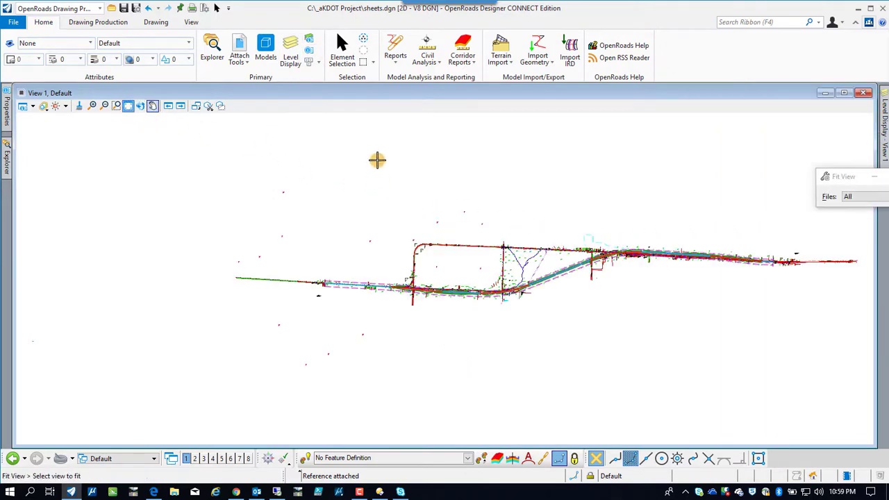
{"action": "scroll", "coordinate": [570, 276], "scroll_direction": "up", "scroll_amount": 3}
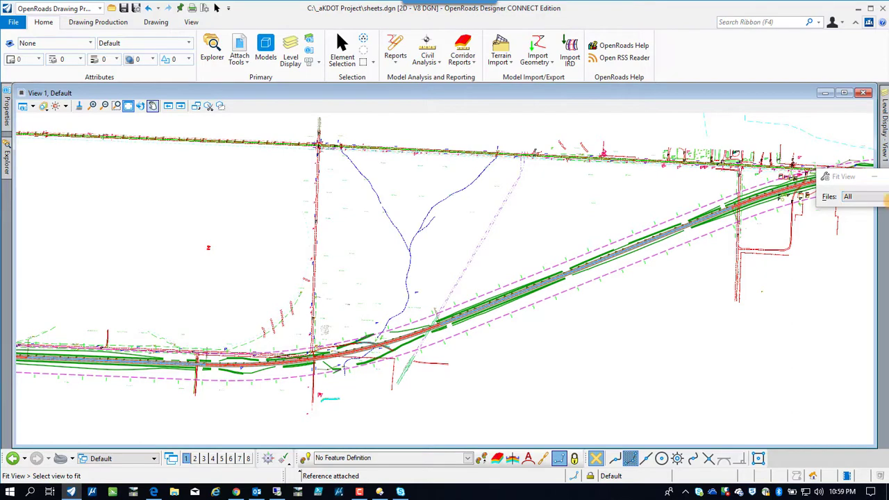
{"action": "mouse_move", "coordinate": [884, 139]}
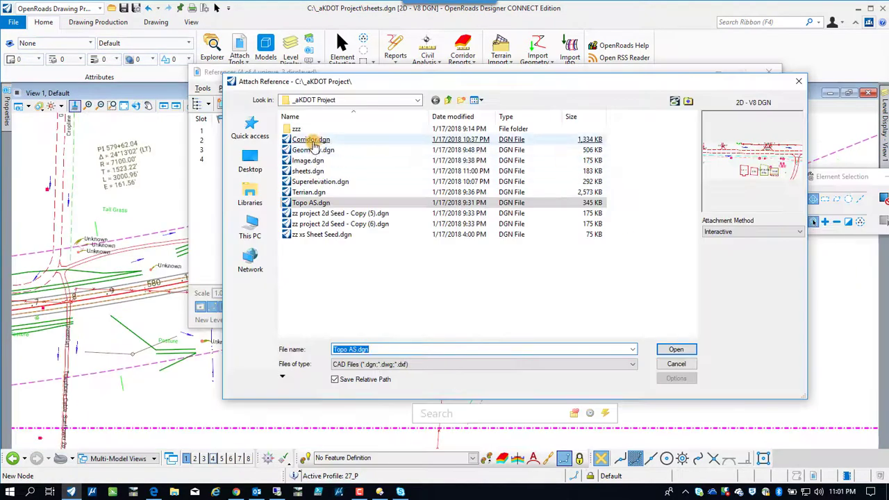
Step: Attach Terrian.dgn as a Coincident - World reference
{"action": "left_click", "coordinate": [311, 202]}
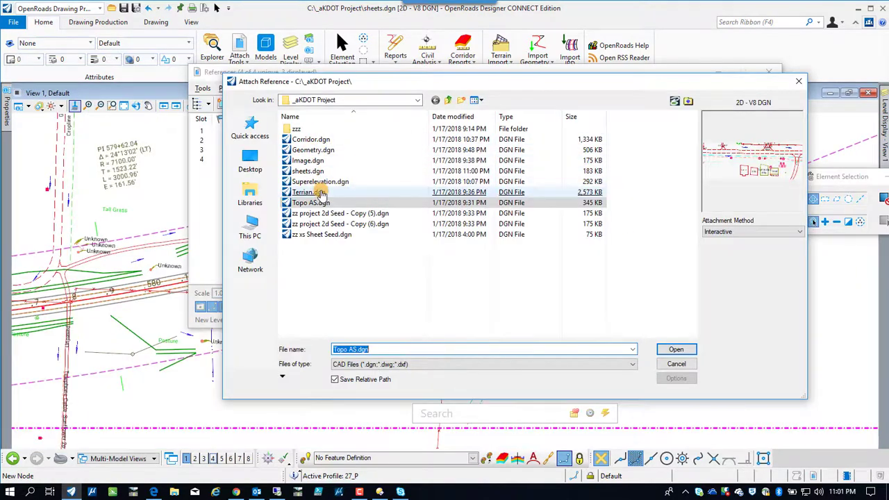
{"action": "double_click", "coordinate": [309, 192]}
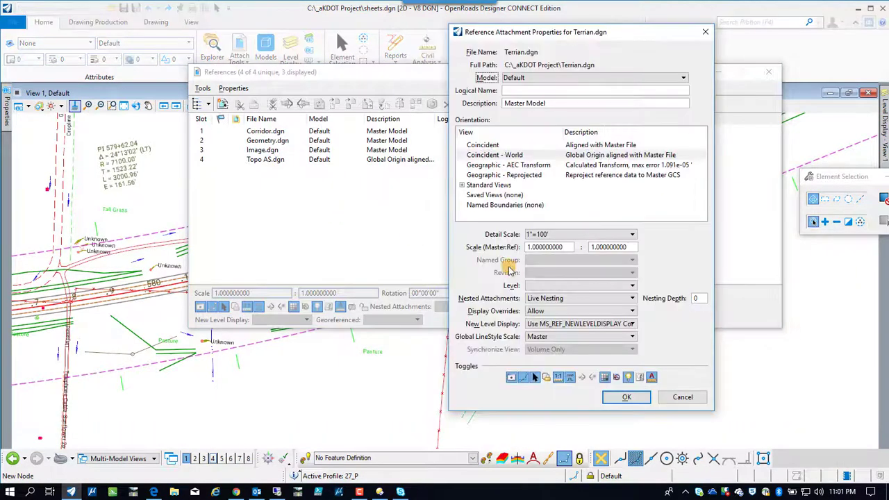
{"action": "left_click", "coordinate": [626, 398]}
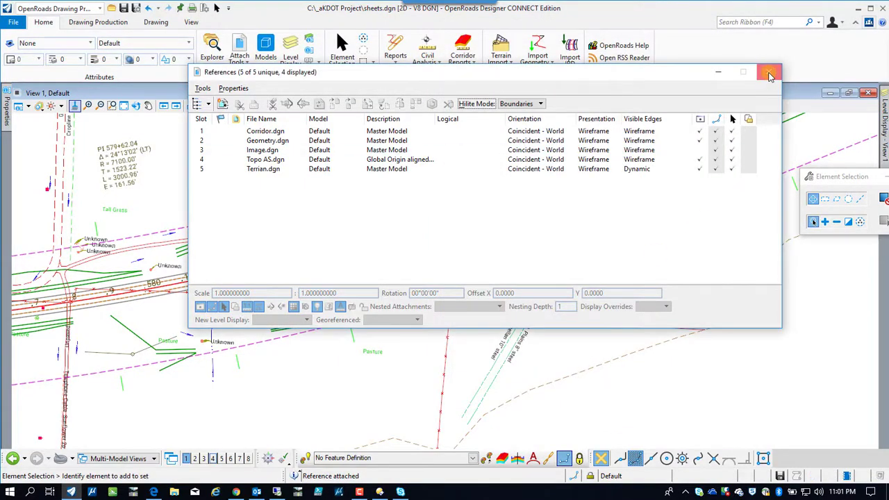
{"action": "left_click", "coordinate": [768, 71]}
Step: Set the Terrian terrain boundary as the active terrain model
{"action": "scroll", "coordinate": [452, 212], "scroll_direction": "down", "scroll_amount": 5}
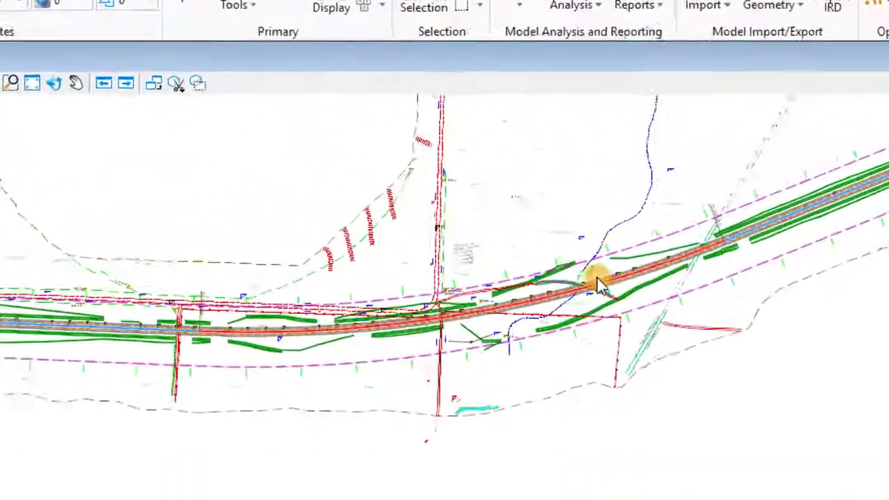
{"action": "scroll", "coordinate": [406, 274], "scroll_direction": "up", "scroll_amount": 4}
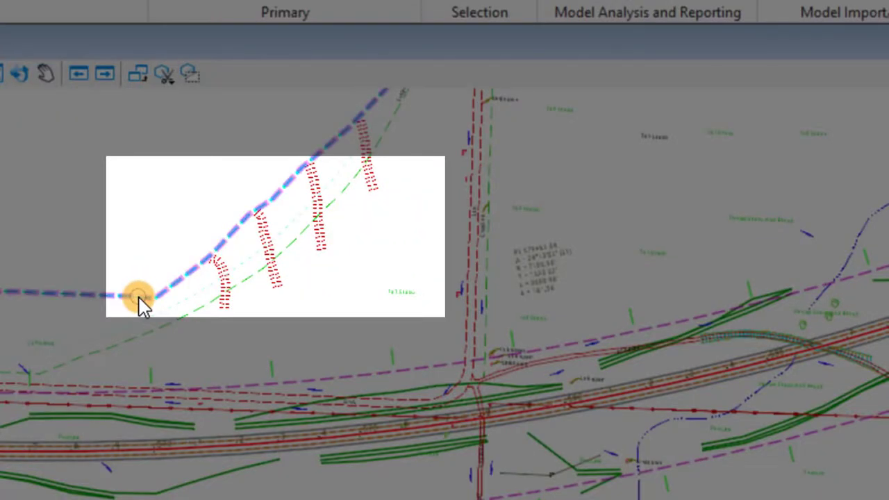
{"action": "left_click", "coordinate": [139, 302]}
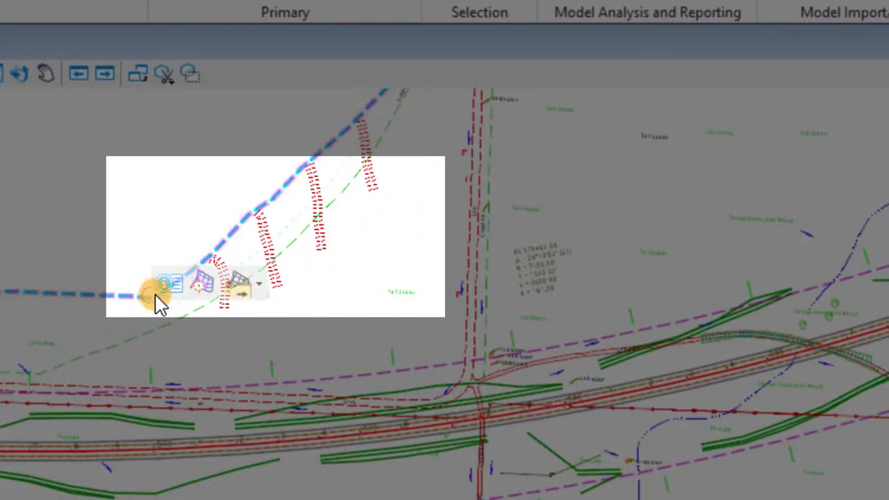
{"action": "left_click", "coordinate": [207, 284]}
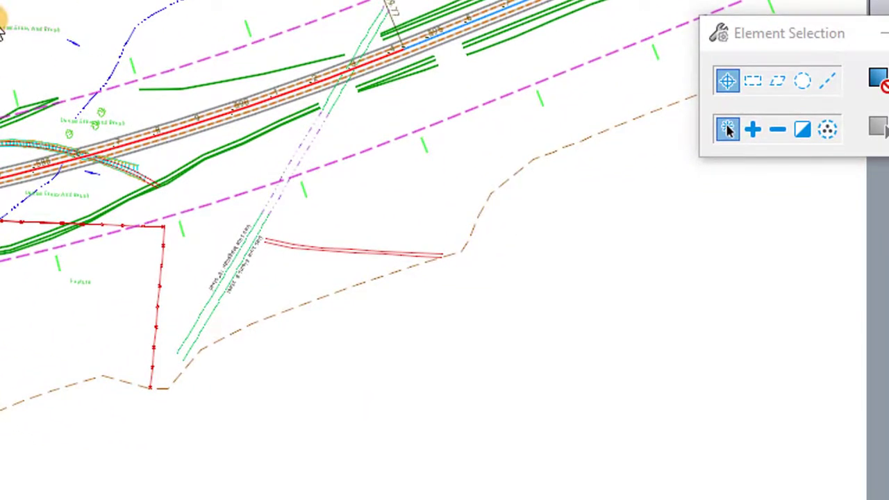
Step: Open the CL27 dynamic profile in View 4 and display its existing ground line
{"action": "right_click", "coordinate": [3, 29]}
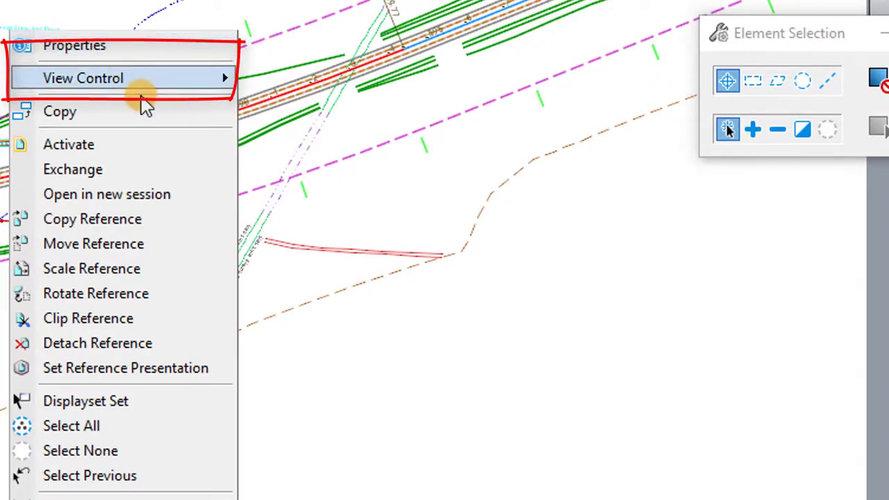
{"action": "mouse_move", "coordinate": [146, 97]}
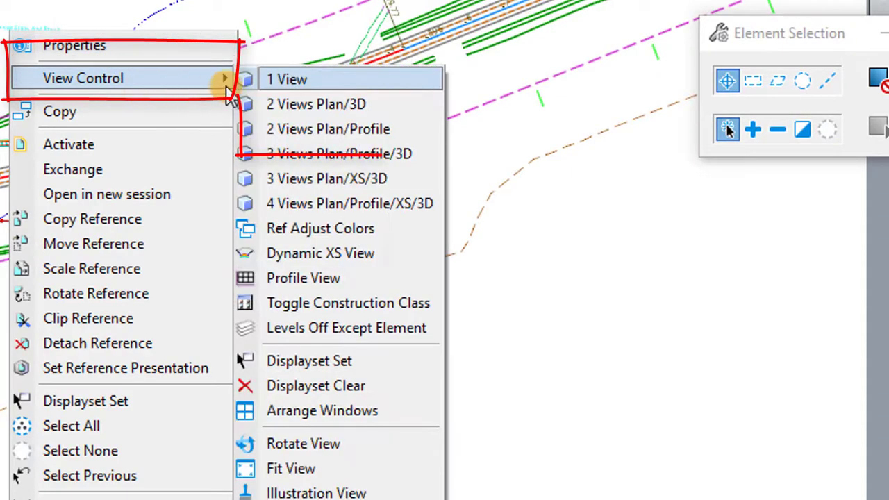
{"action": "left_click", "coordinate": [309, 128]}
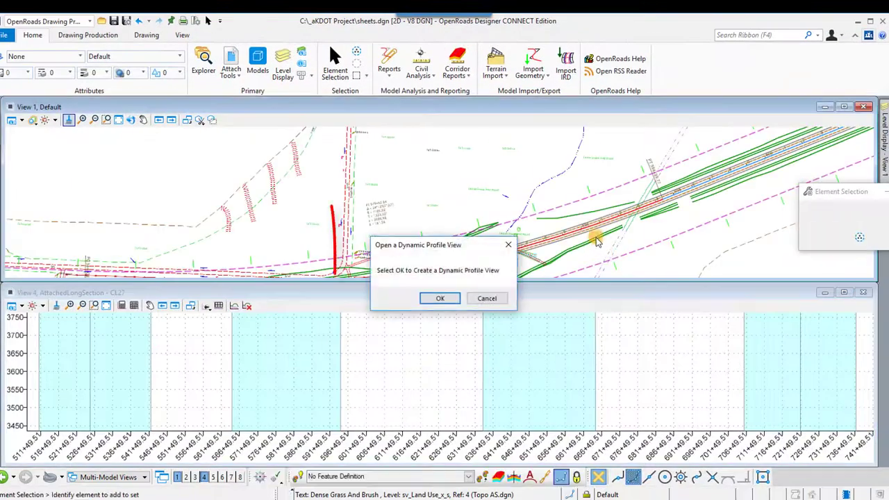
{"action": "left_click", "coordinate": [436, 299]}
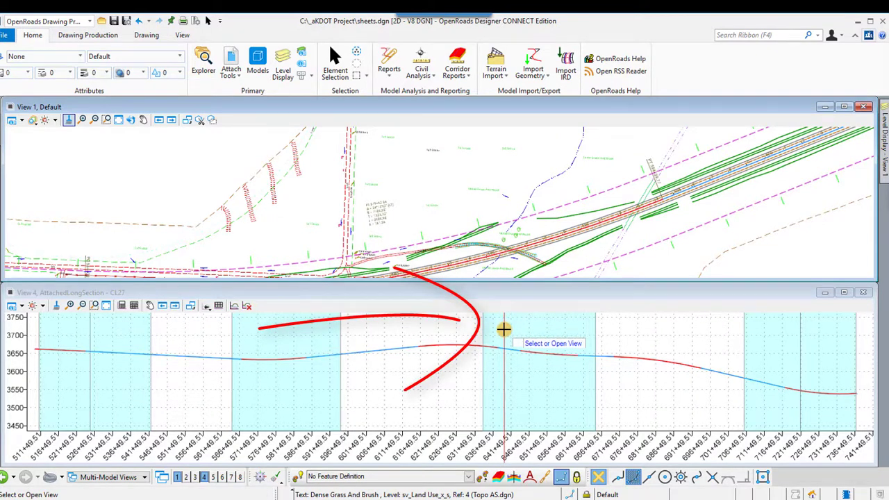
{"action": "left_click", "coordinate": [504, 329]}
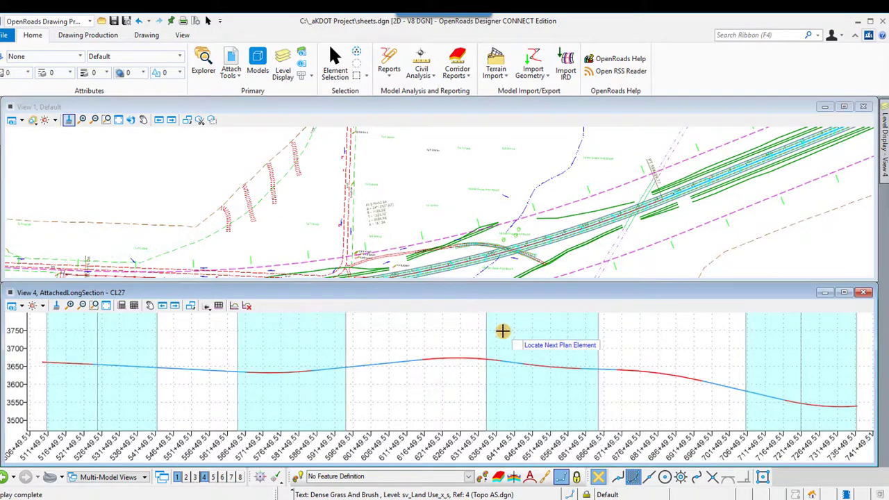
{"action": "key", "text": "Escape"}
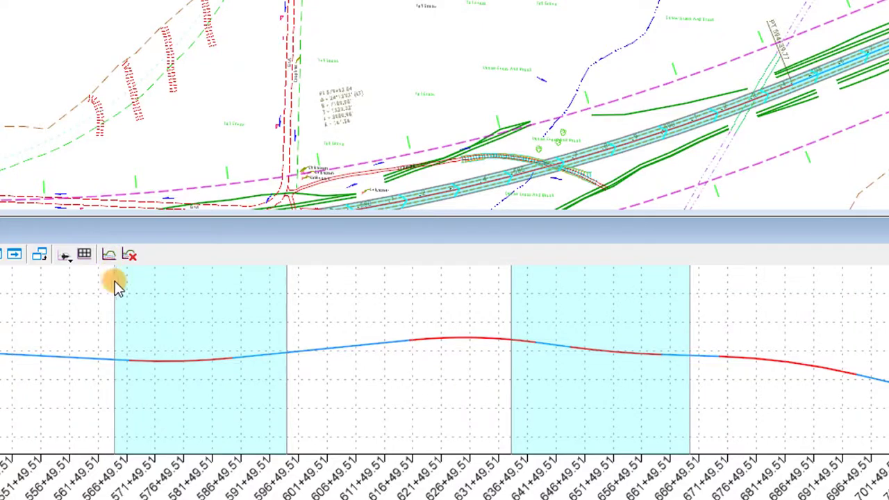
{"action": "left_click", "coordinate": [83, 254]}
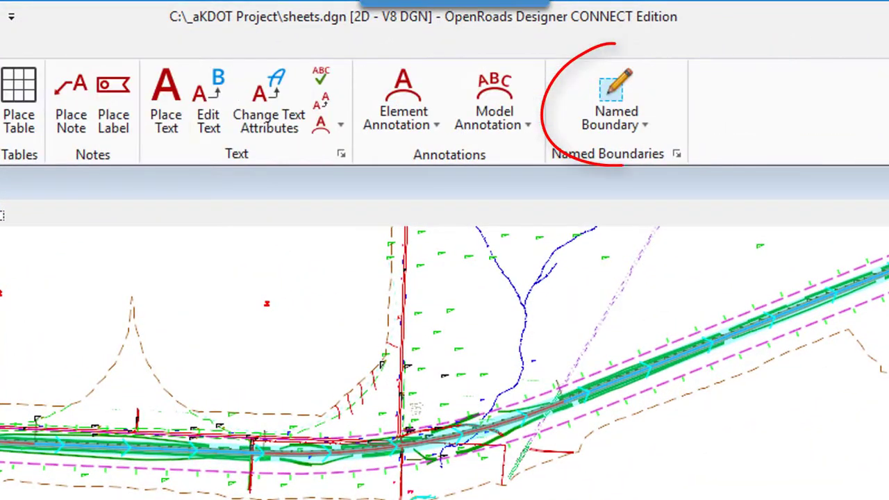
Step: Set a Civil Plan named boundary to Plan-Profile PLAN 100 Scale seed at 1"=100', named Plan 1
{"action": "left_click", "coordinate": [614, 90]}
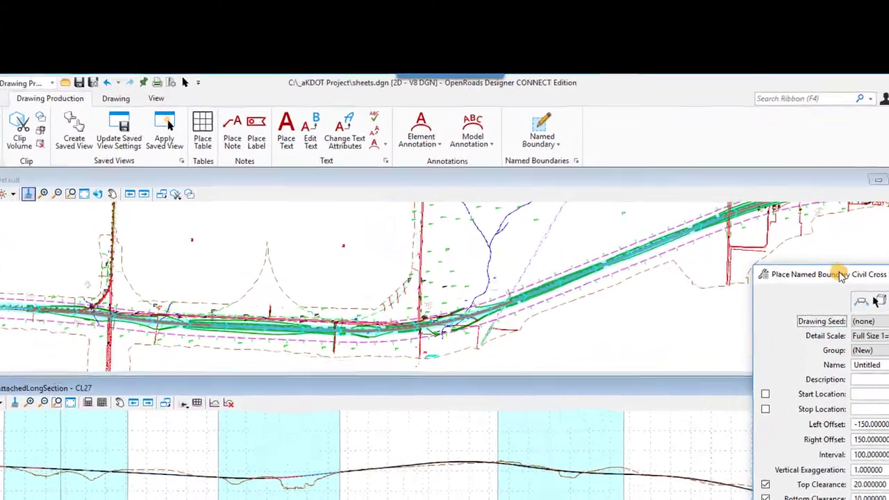
{"action": "left_click_drag", "start_coordinate": [840, 276], "coordinate": [642, 132]}
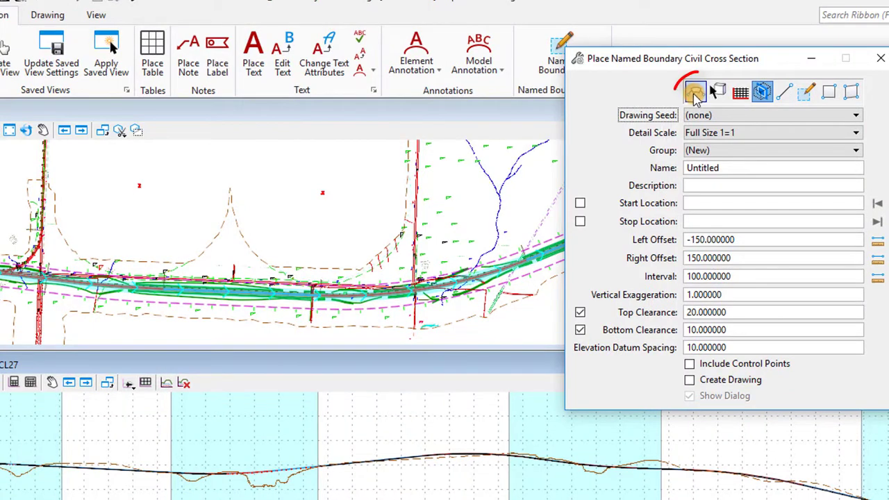
{"action": "left_click", "coordinate": [694, 92]}
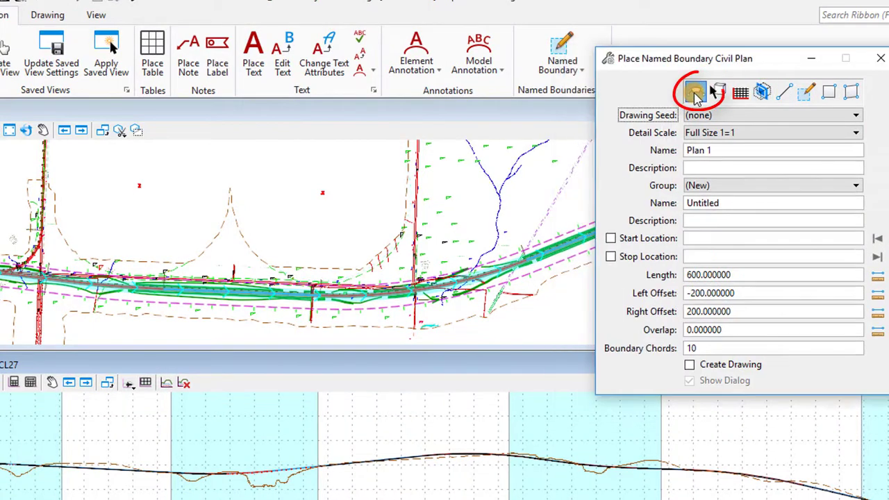
{"action": "left_click", "coordinate": [753, 115]}
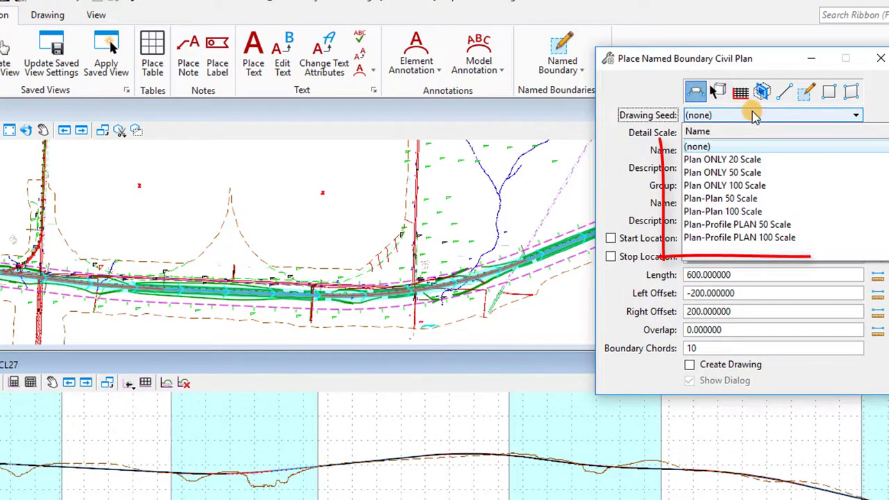
{"action": "left_click", "coordinate": [763, 238]}
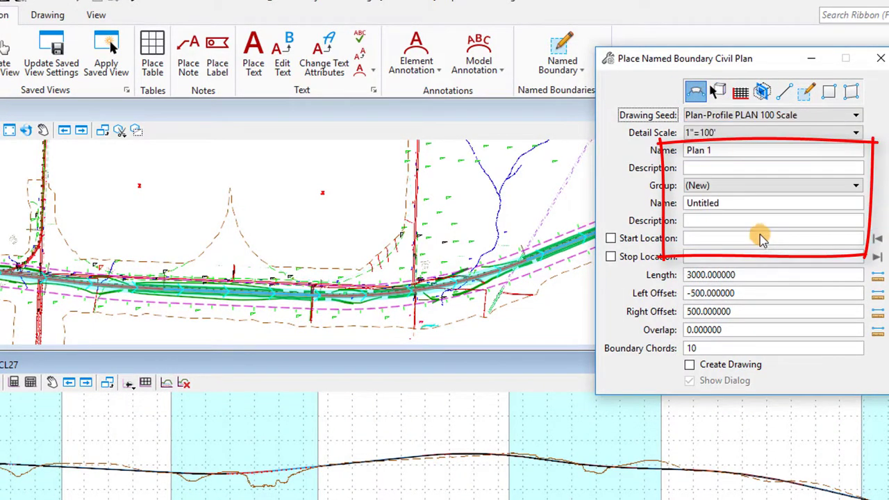
{"action": "left_click", "coordinate": [746, 153]}
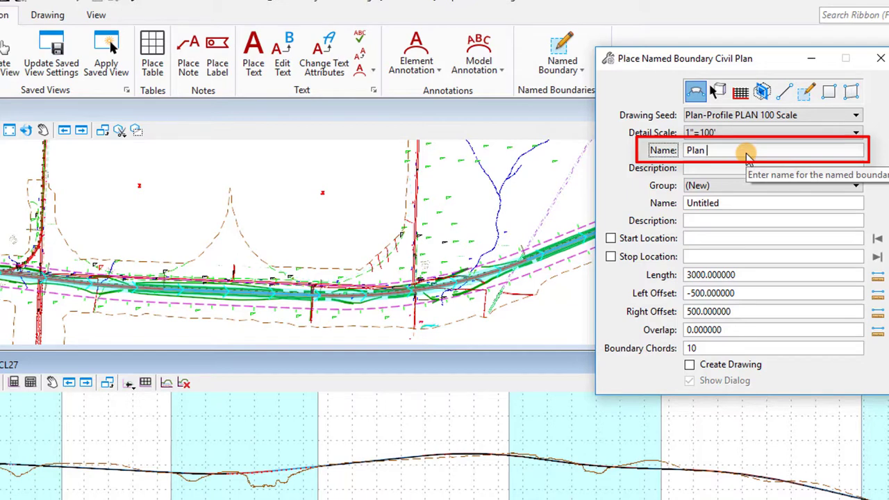
{"action": "type", "text": "1"}
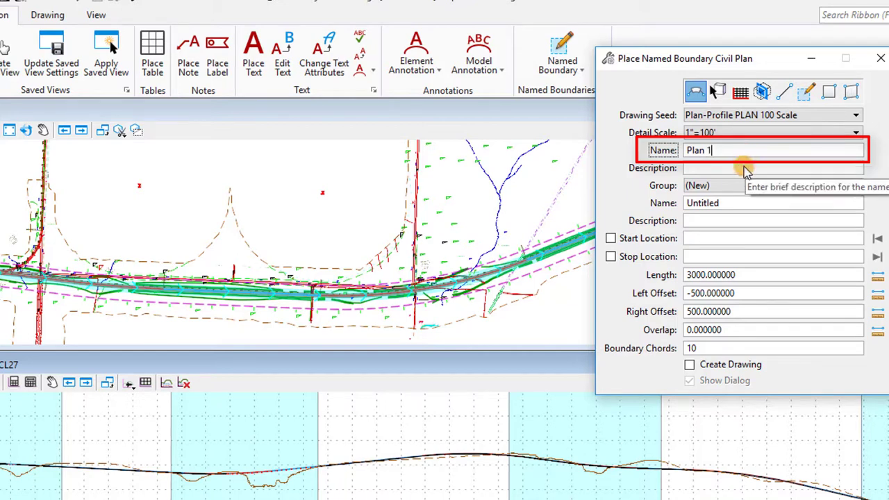
{"action": "key", "text": "Return"}
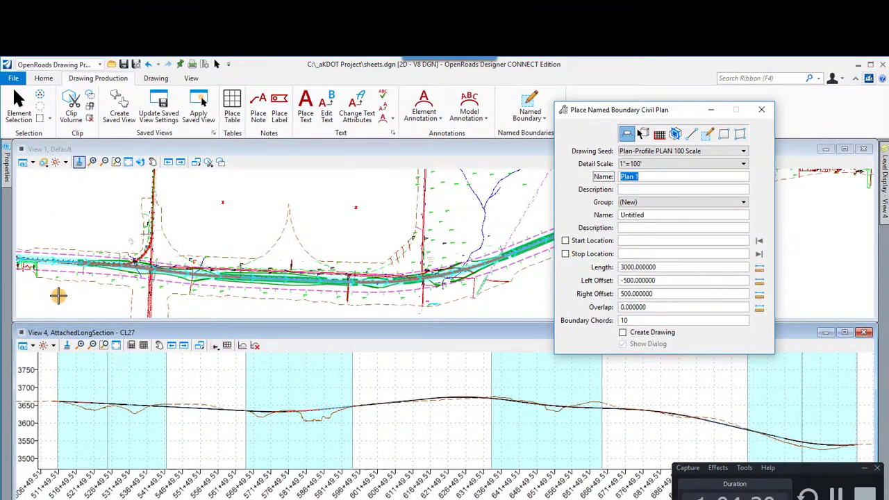
{"action": "scroll", "coordinate": [77, 267], "scroll_direction": "up", "scroll_amount": 3}
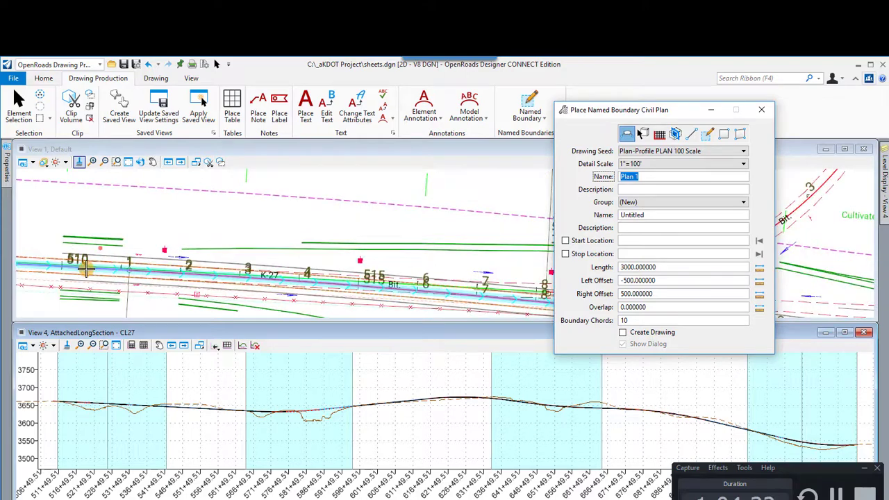
{"action": "scroll", "coordinate": [84, 268], "scroll_direction": "down", "scroll_amount": 5}
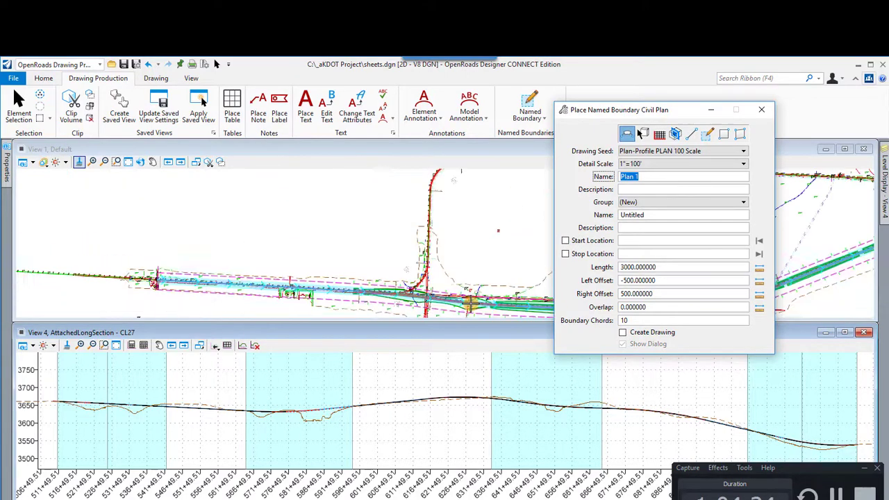
{"action": "scroll", "coordinate": [470, 303], "scroll_direction": "up", "scroll_amount": 4}
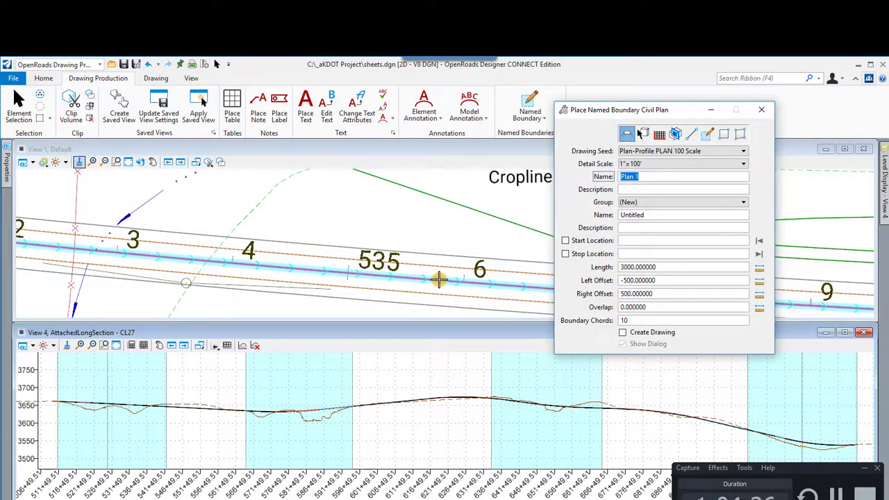
Step: Place Plan 1 boundaries along CL27 from station 517+03.06 to 663+28.69
{"action": "left_click", "coordinate": [439, 278]}
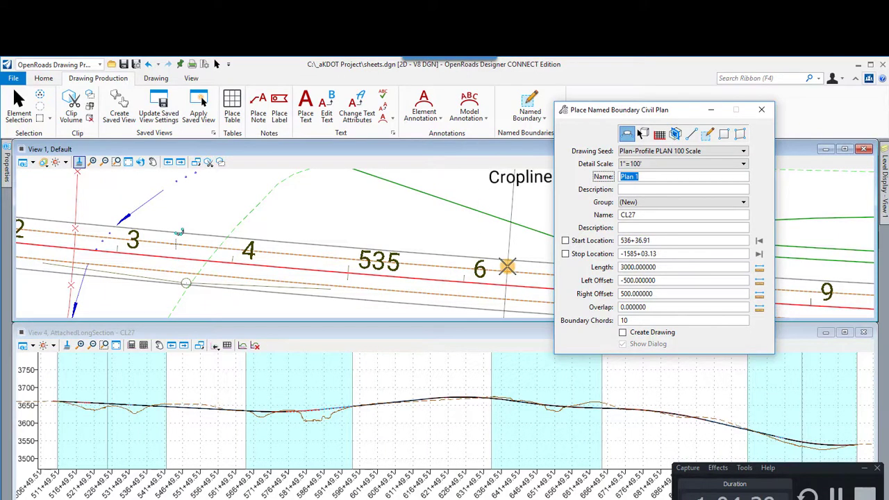
{"action": "scroll", "coordinate": [229, 269], "scroll_direction": "down", "scroll_amount": 5}
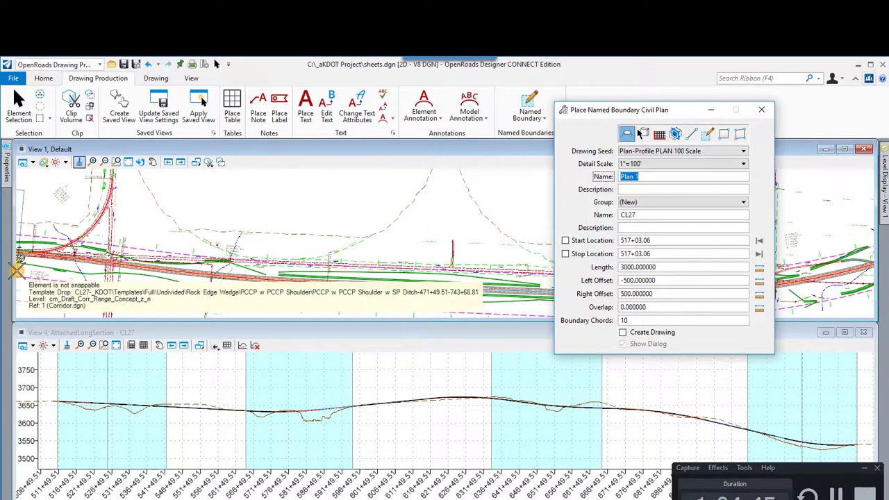
{"action": "left_click", "coordinate": [19, 268]}
{"action": "scroll", "coordinate": [452, 276], "scroll_direction": "down", "scroll_amount": 2}
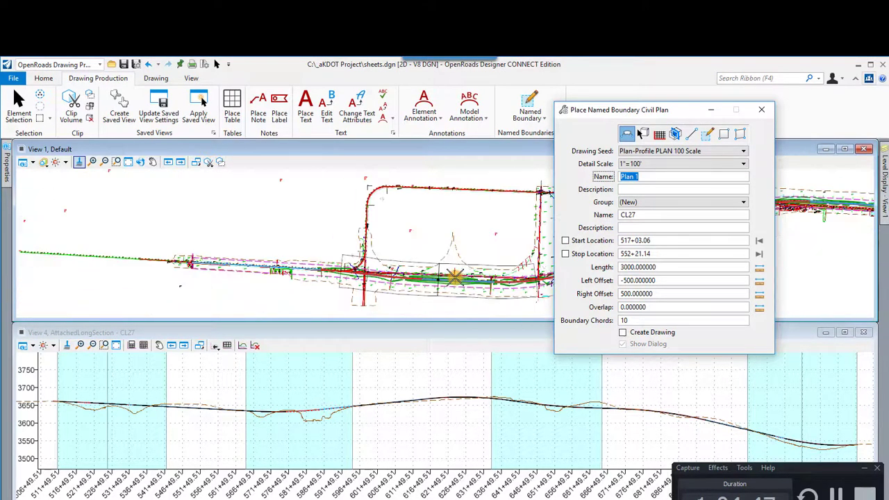
{"action": "left_click_drag", "start_coordinate": [595, 133], "coordinate": [114, 347]}
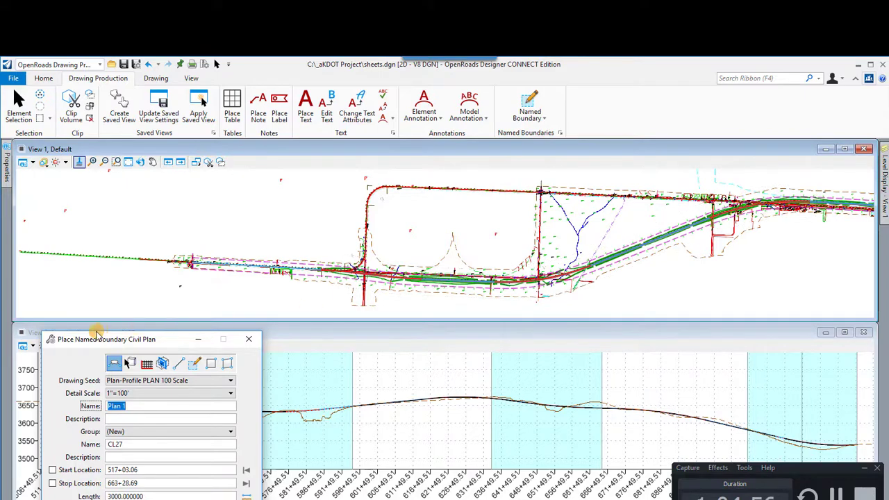
{"action": "left_click_drag", "start_coordinate": [141, 339], "coordinate": [142, 192]}
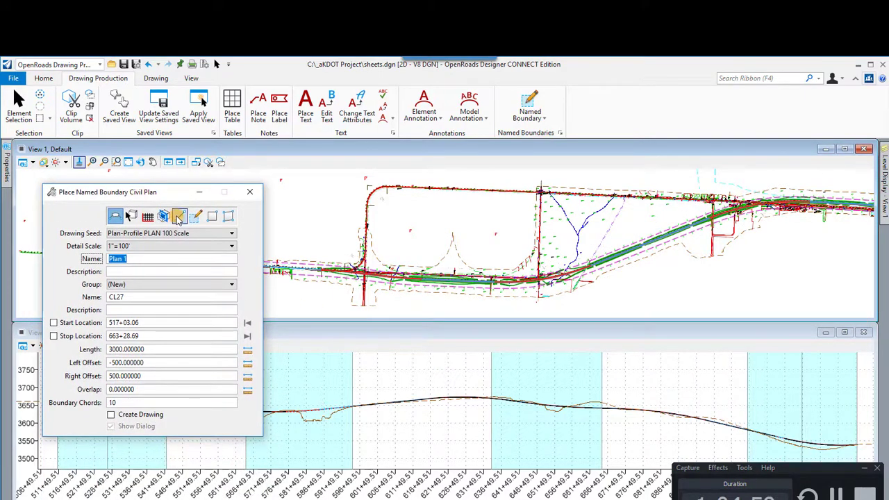
{"action": "right_click", "coordinate": [489, 255]}
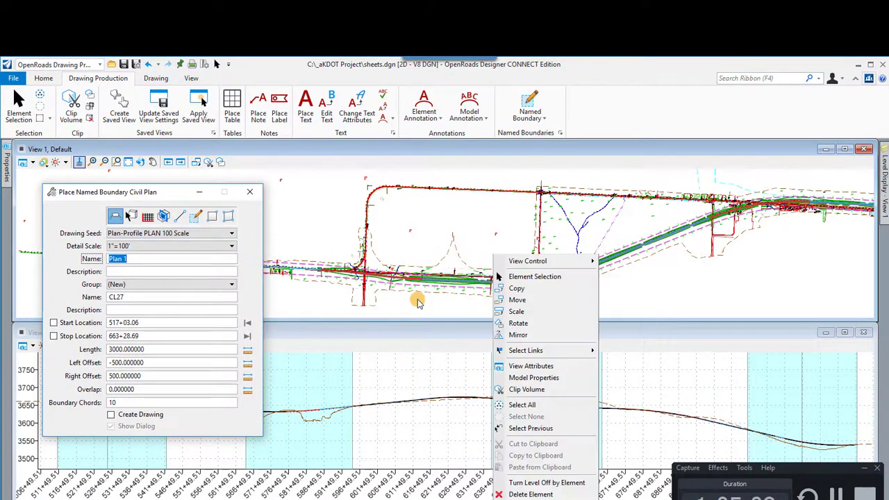
{"action": "left_click", "coordinate": [416, 298]}
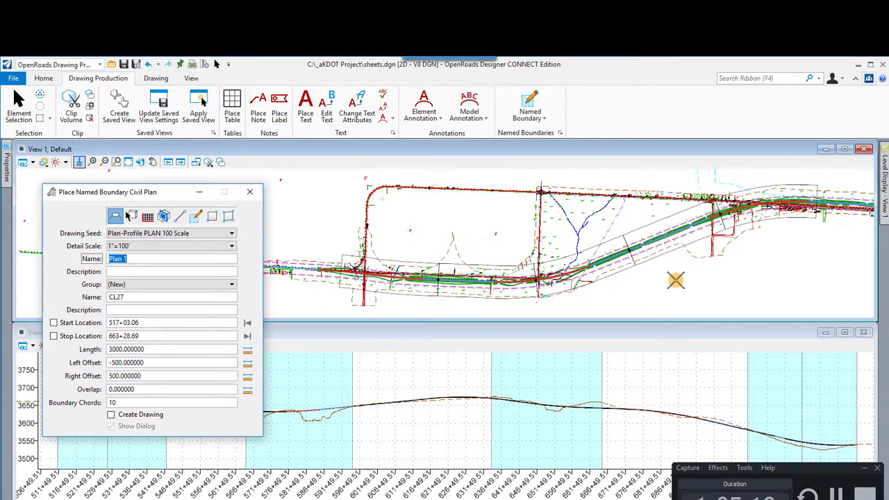
Step: Set up a Civil Profile boundary, Profile 1, from plan group CL27 with PROFILE 100 Scale seed
{"action": "key", "text": "Escape"}
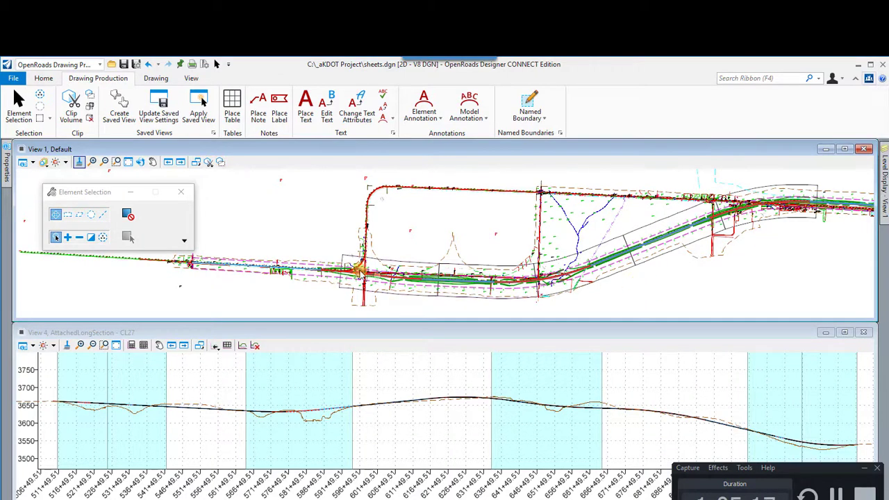
{"action": "left_click_drag", "start_coordinate": [102, 196], "coordinate": [92, 183]}
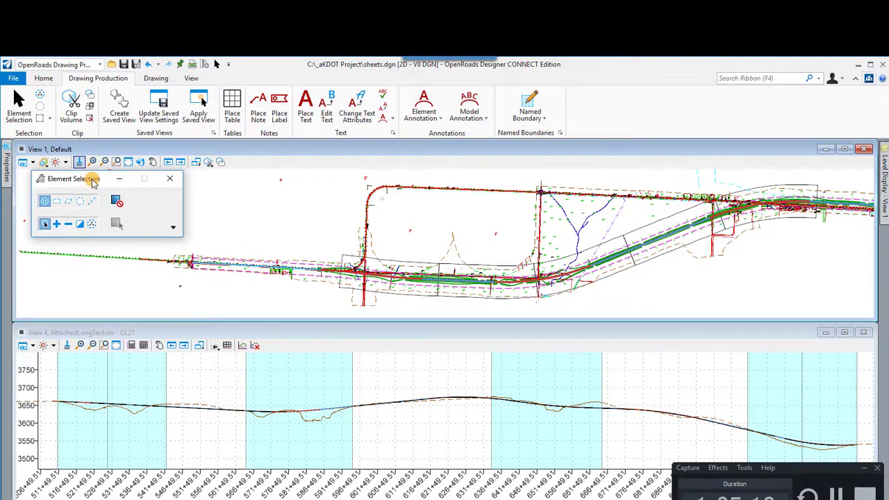
{"action": "left_click", "coordinate": [529, 116]}
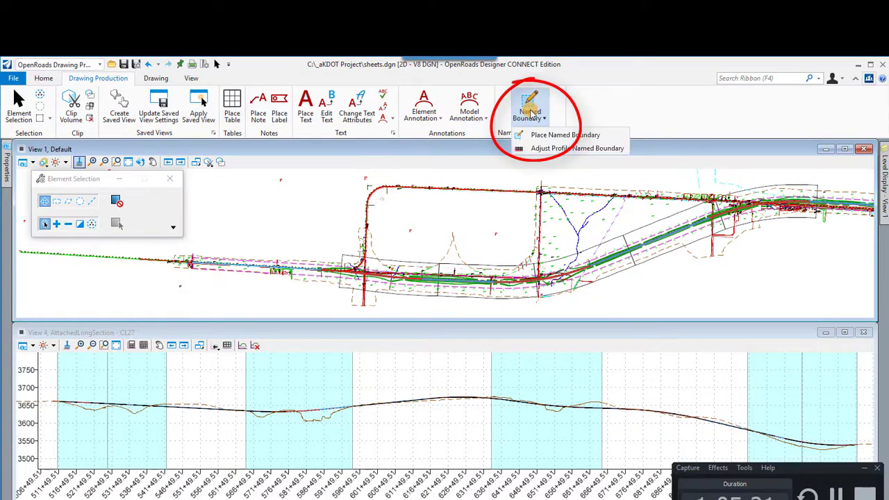
{"action": "left_click", "coordinate": [561, 136]}
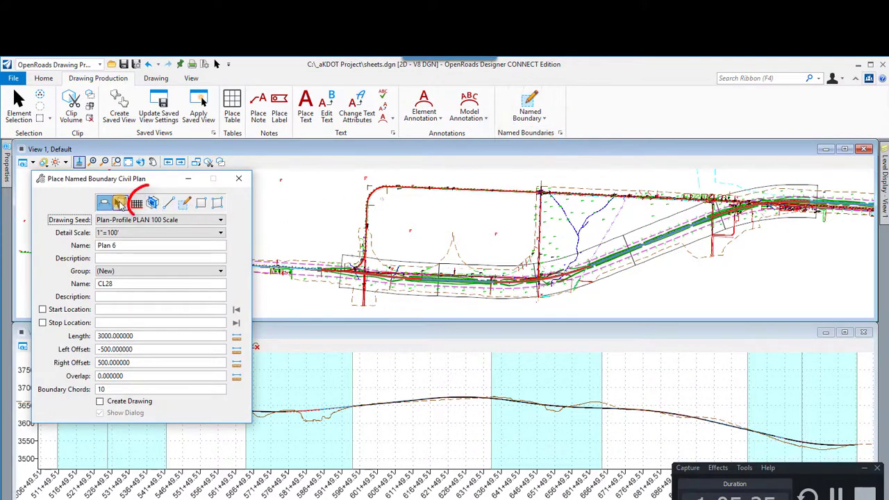
{"action": "left_click", "coordinate": [138, 202]}
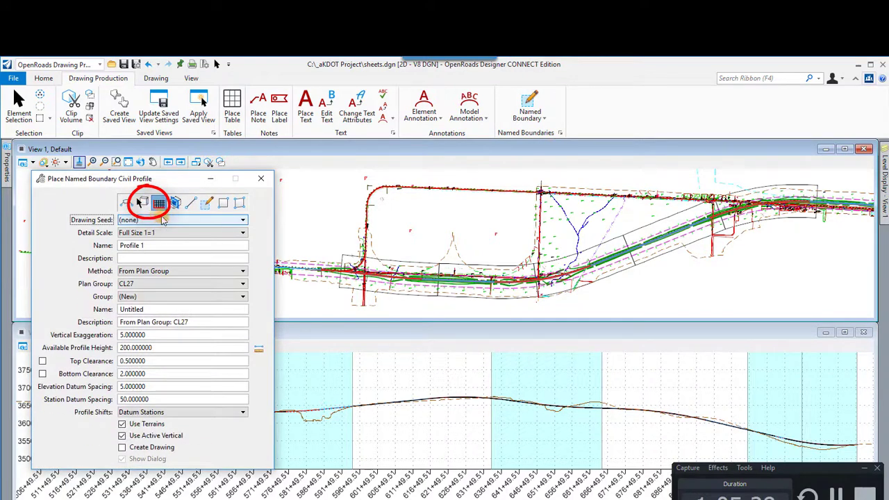
{"action": "left_click", "coordinate": [179, 220]}
{"action": "left_click", "coordinate": [150, 279]}
{"action": "left_click", "coordinate": [179, 220]}
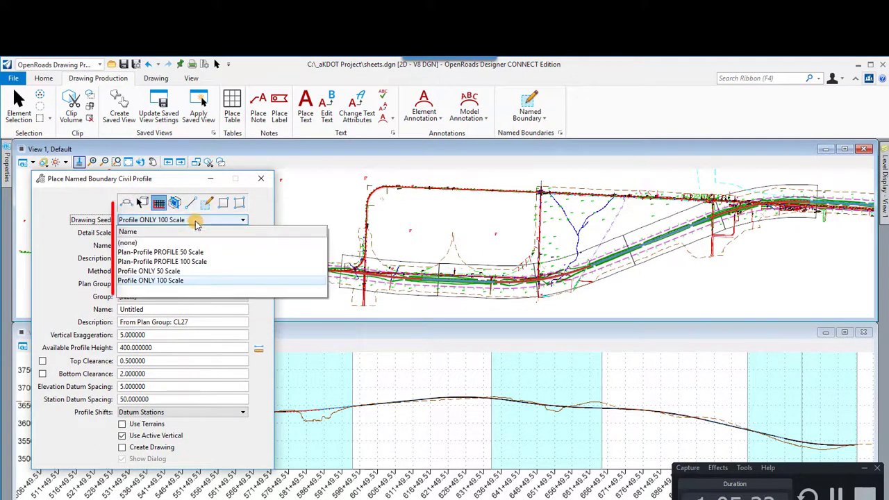
{"action": "left_click", "coordinate": [175, 261]}
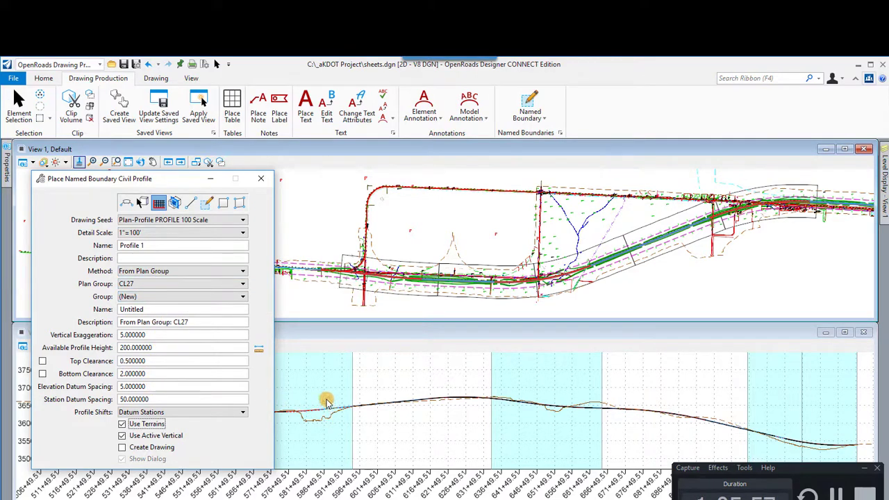
Step: Place five Profile 1 boundaries in group 27_P along the CL27 profile in View 4
{"action": "left_click_drag", "start_coordinate": [107, 185], "coordinate": [476, 82]}
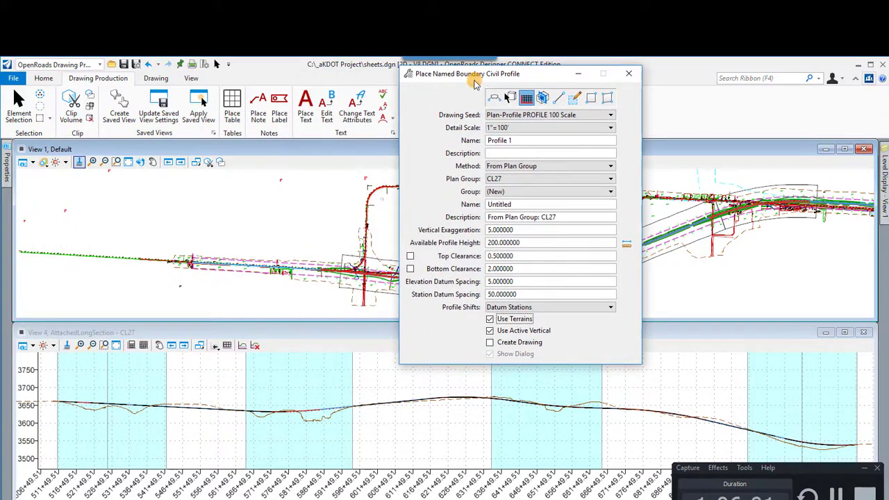
{"action": "left_click", "coordinate": [235, 377]}
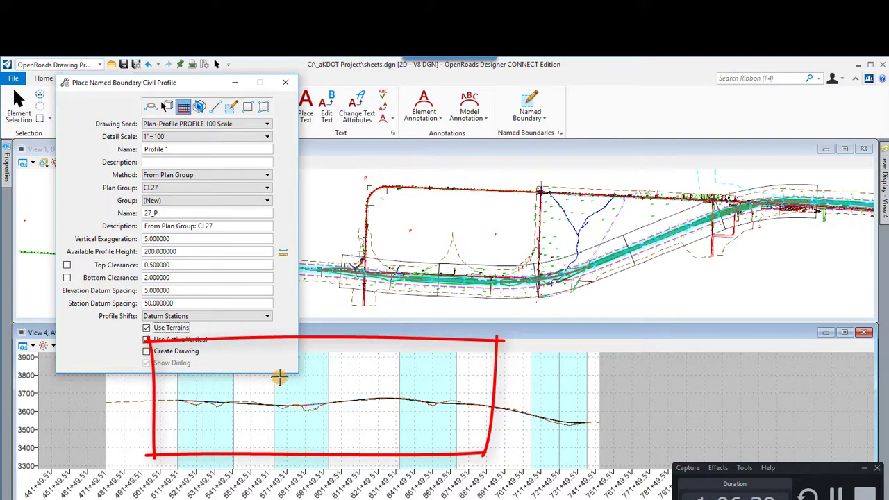
{"action": "left_click", "coordinate": [278, 377]}
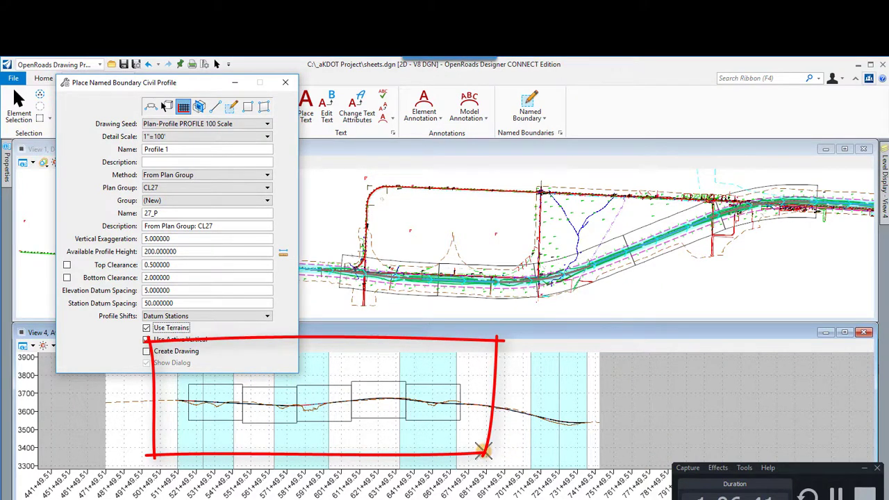
{"action": "left_click", "coordinate": [416, 441]}
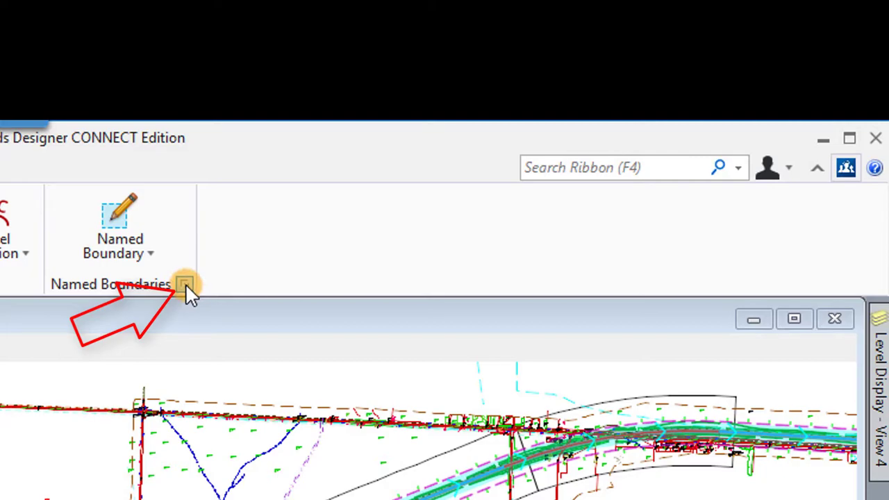
Step: Review the CL27 plan group and 27_P profile group, then select CL27 for sheets
{"action": "left_click", "coordinate": [185, 283]}
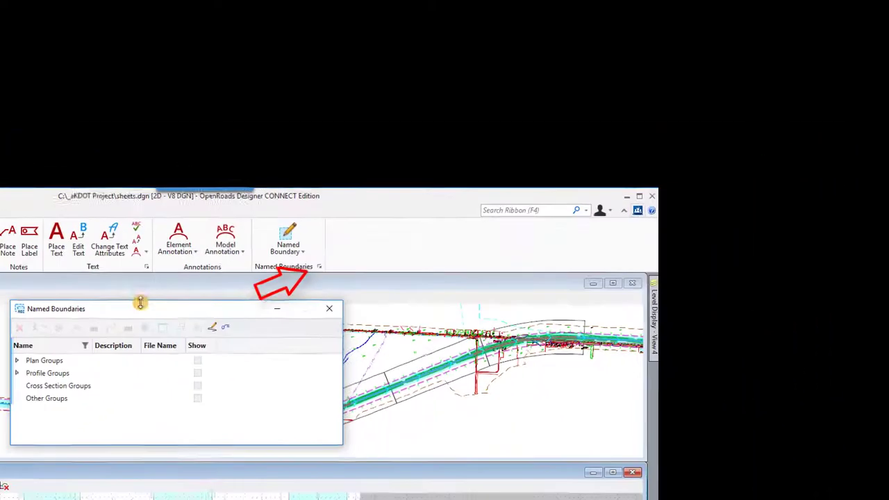
{"action": "left_click_drag", "start_coordinate": [140, 303], "coordinate": [0, 204]}
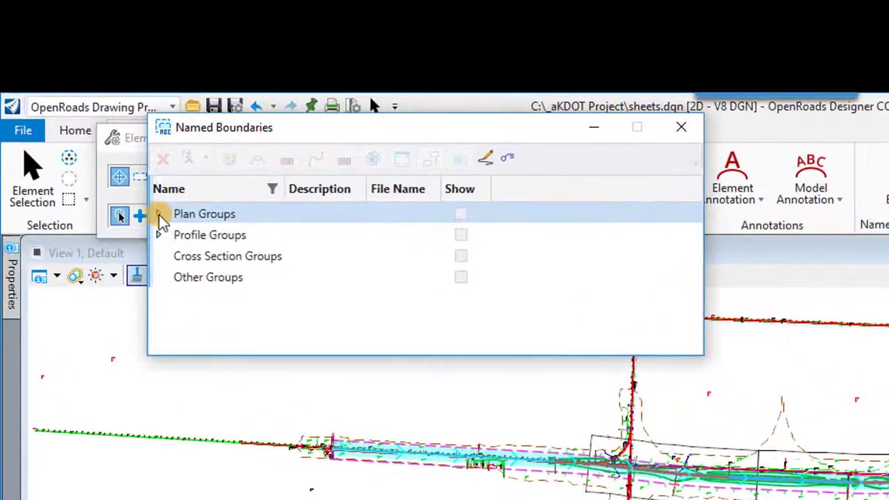
{"action": "left_click", "coordinate": [160, 214]}
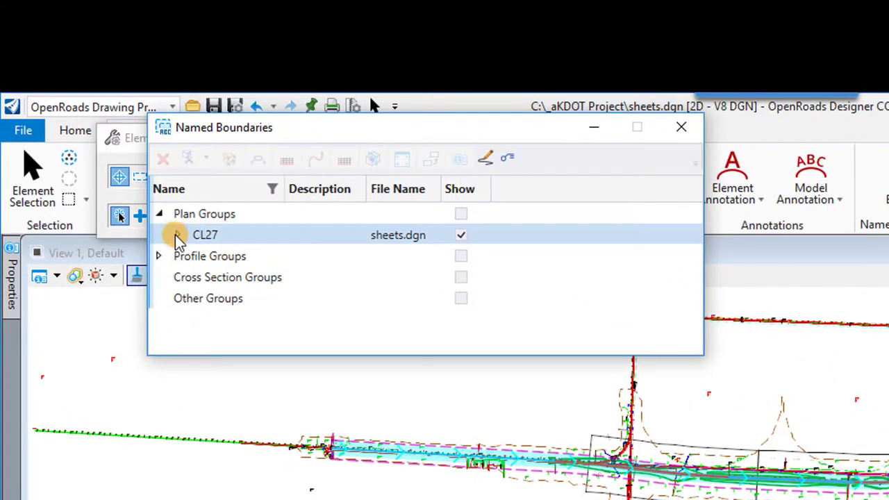
{"action": "left_click", "coordinate": [178, 235]}
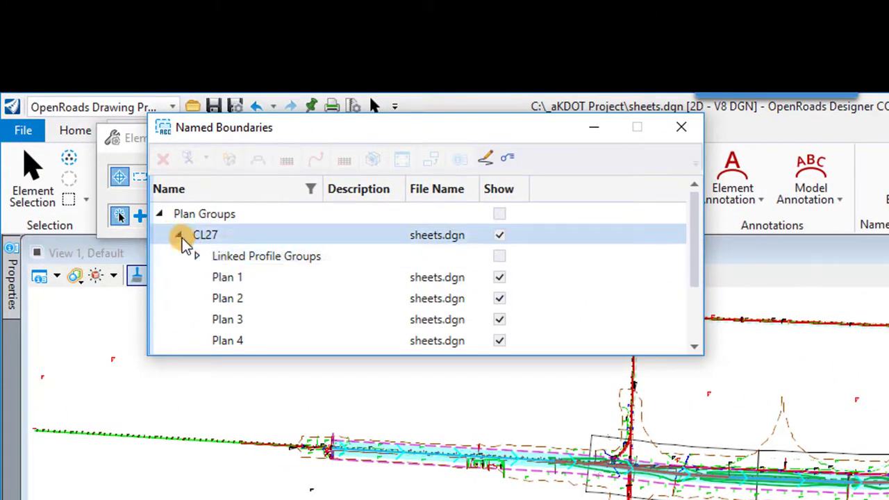
{"action": "left_click", "coordinate": [179, 236]}
{"action": "left_click", "coordinate": [159, 256]}
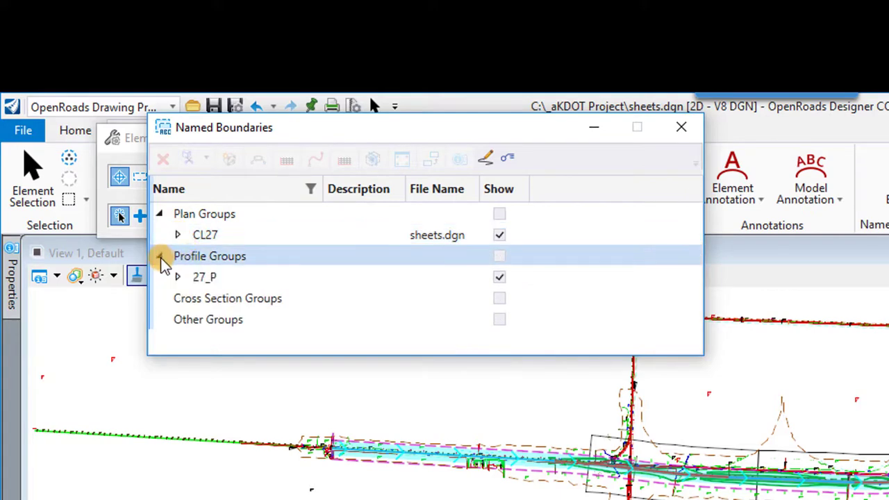
{"action": "left_click", "coordinate": [177, 277]}
{"action": "left_click", "coordinate": [177, 278]}
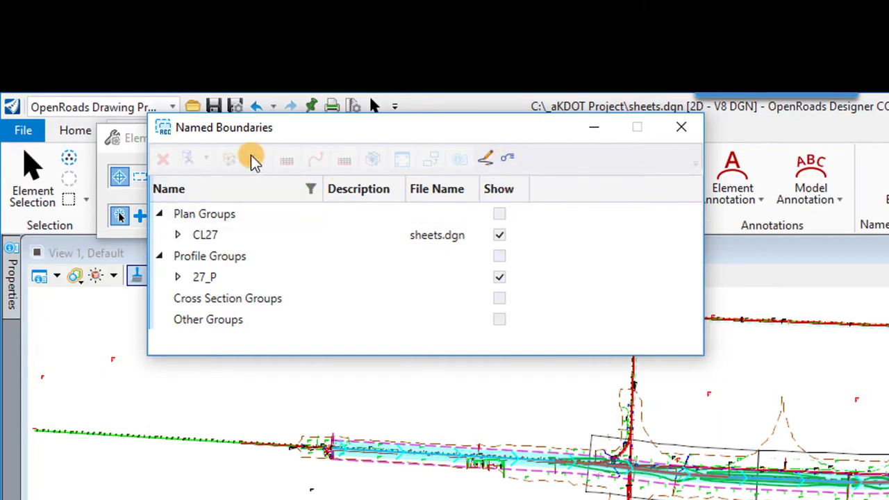
{"action": "left_click", "coordinate": [202, 235]}
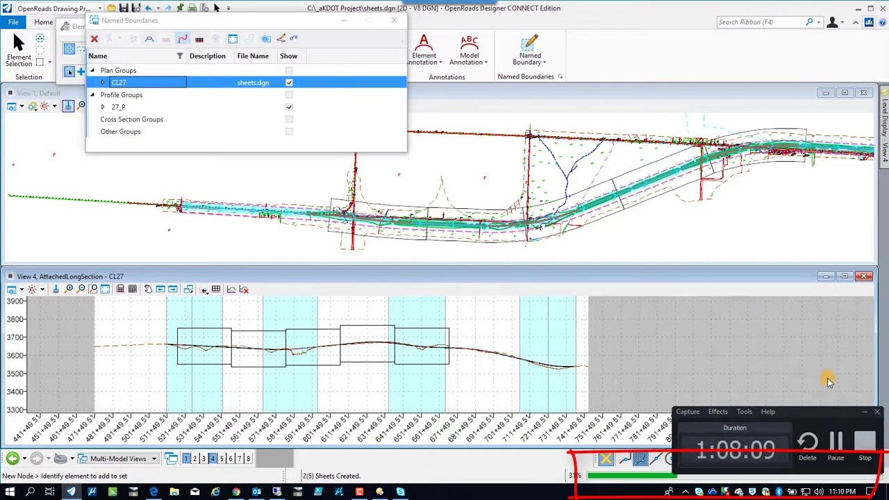
Step: Let the CL27 plan-profile sheet generation finish, ending on the Plan 5 sheet
{"action": "left_click", "coordinate": [866, 414]}
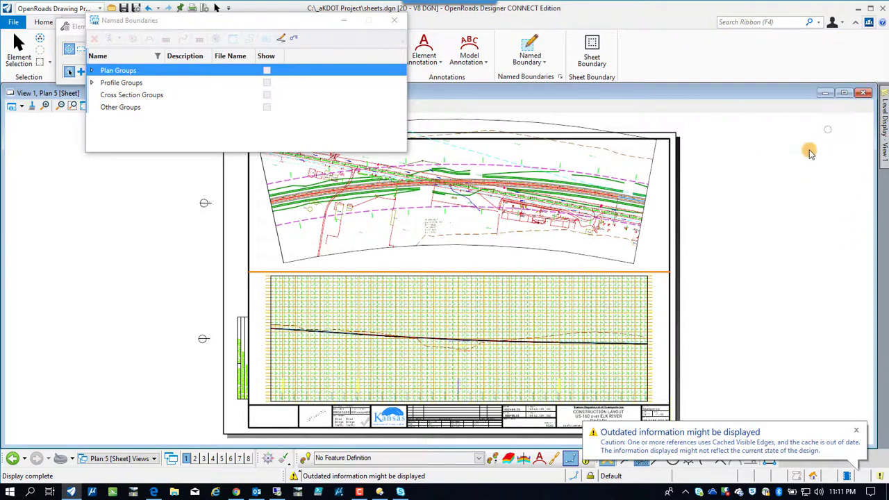
Step: Close Named Boundaries and change colour 4 in the file colour table from yellow to dark grey (RGB 28,28,28)
{"action": "left_click", "coordinate": [393, 19]}
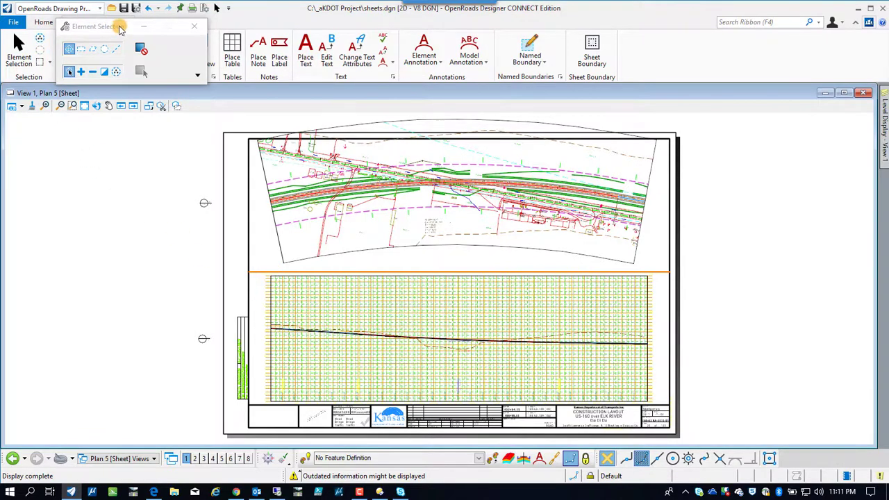
{"action": "left_click_drag", "start_coordinate": [120, 30], "coordinate": [74, 156]}
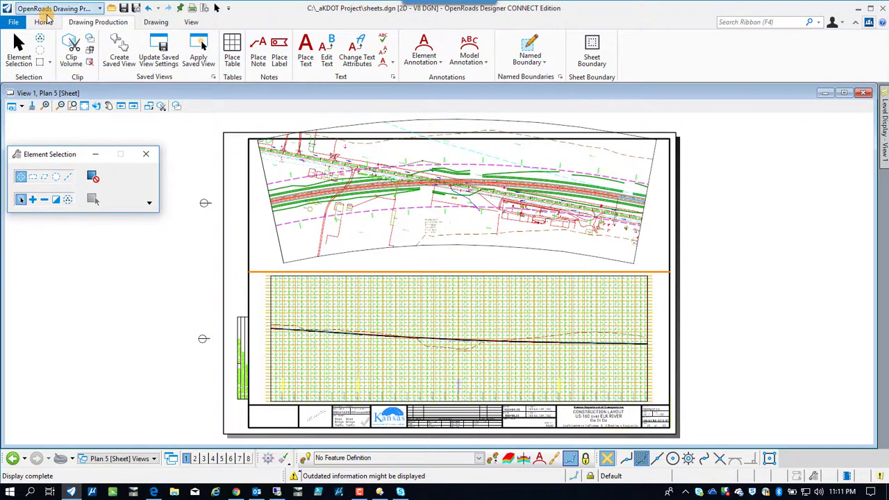
{"action": "left_click", "coordinate": [14, 22]}
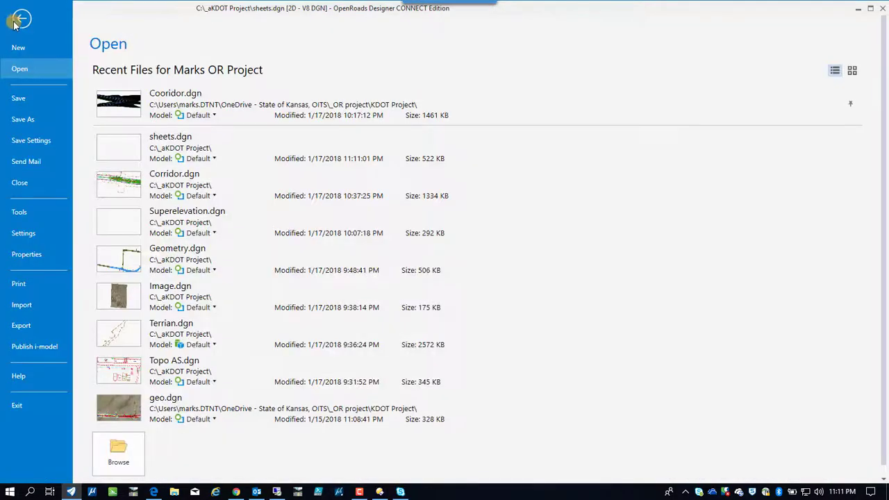
{"action": "left_click", "coordinate": [28, 233]}
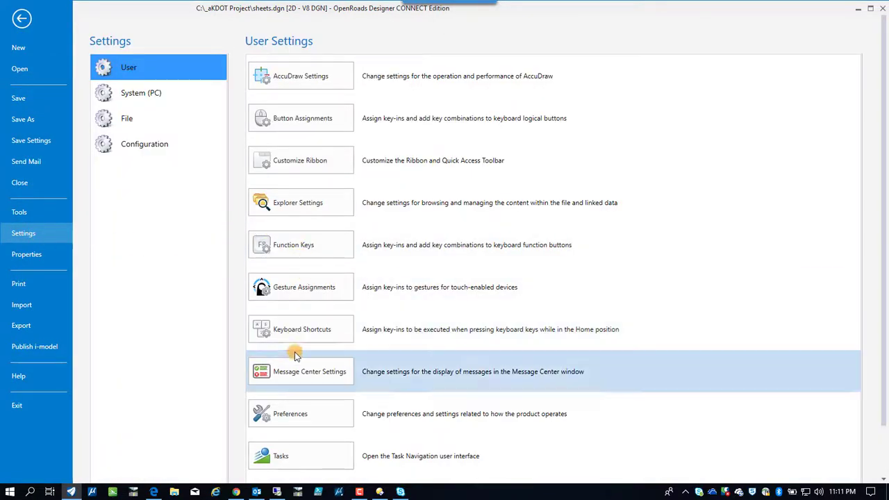
{"action": "left_click", "coordinate": [129, 99]}
{"action": "left_click", "coordinate": [129, 117]}
{"action": "left_click", "coordinate": [263, 160]}
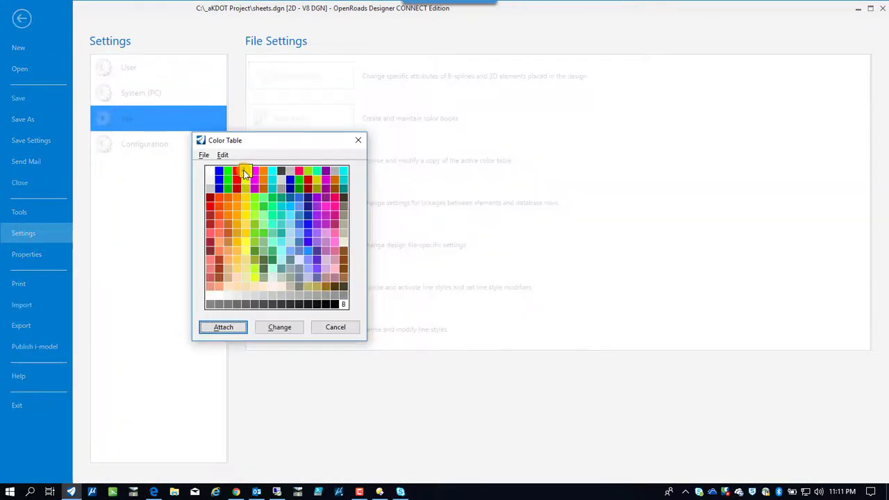
{"action": "double_click", "coordinate": [244, 173]}
{"action": "left_click", "coordinate": [453, 142]}
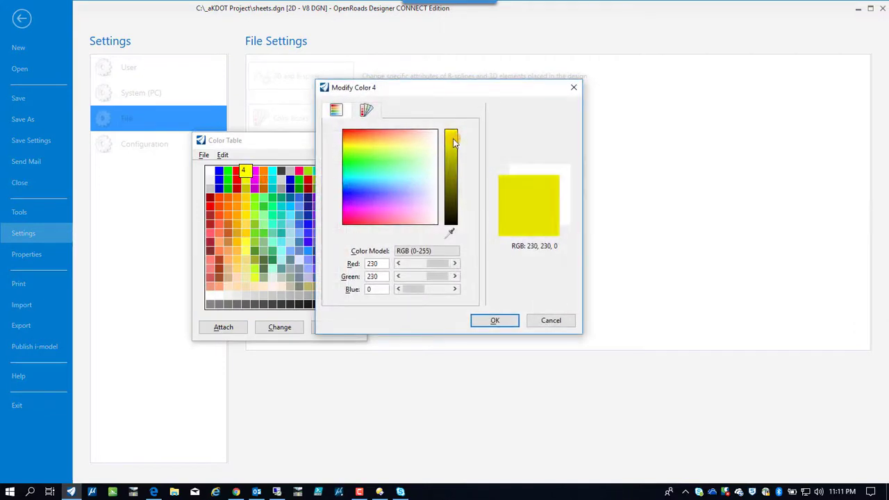
{"action": "left_click_drag", "start_coordinate": [452, 142], "coordinate": [447, 213]}
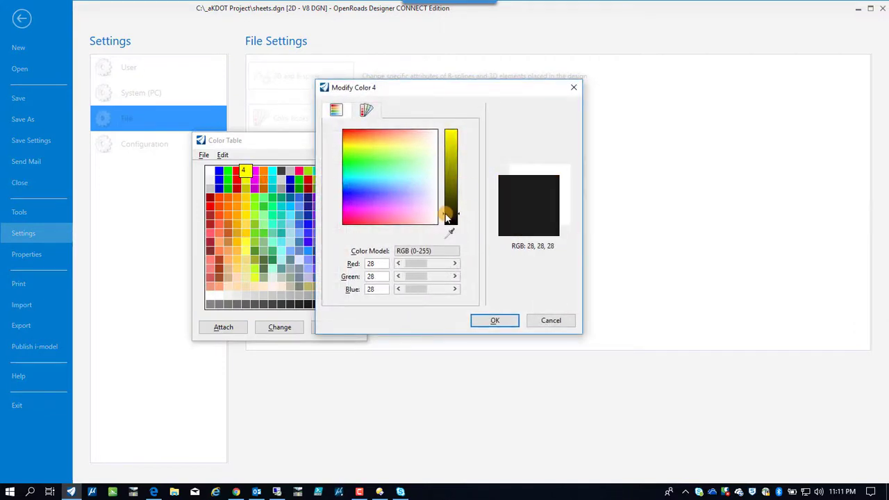
{"action": "left_click", "coordinate": [495, 322]}
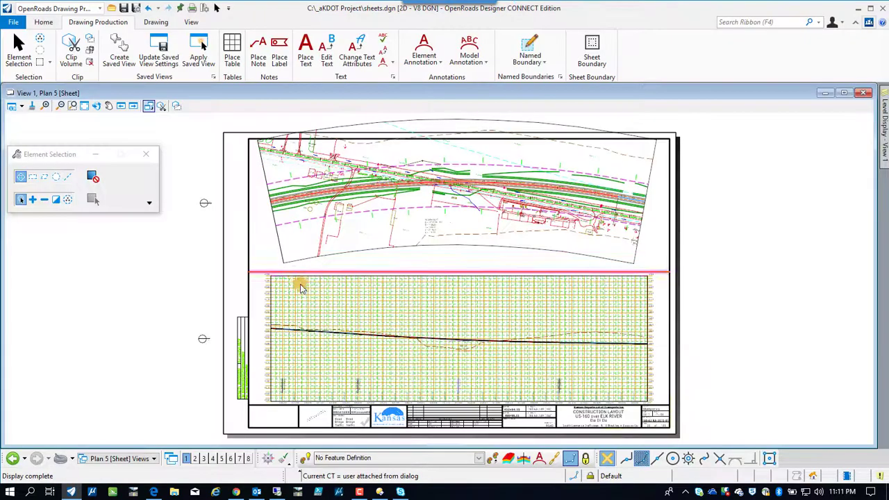
{"action": "scroll", "coordinate": [272, 290], "scroll_direction": "up", "scroll_amount": 3}
{"action": "scroll", "coordinate": [273, 291], "scroll_direction": "down", "scroll_amount": 2}
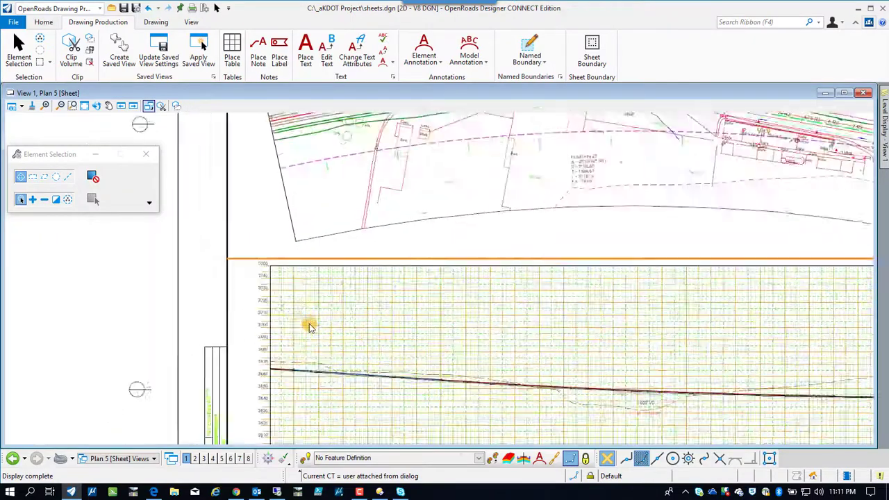
{"action": "scroll", "coordinate": [461, 399], "scroll_direction": "up", "scroll_amount": 4}
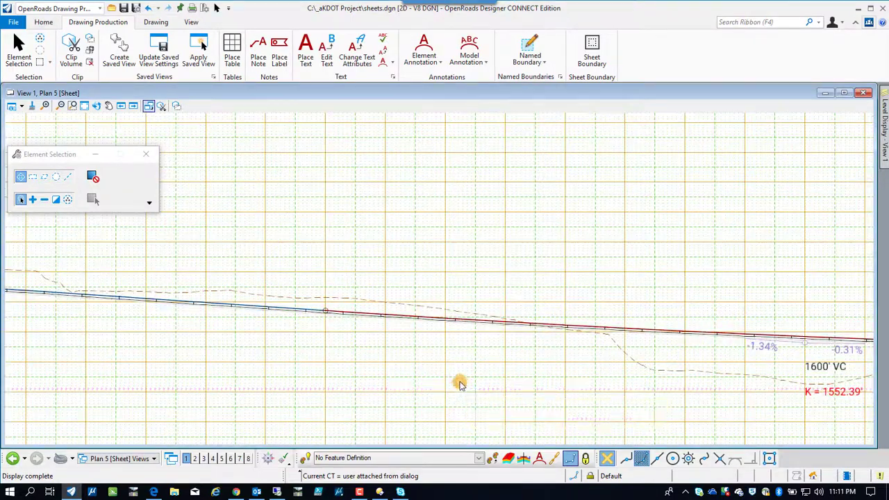
{"action": "scroll", "coordinate": [545, 339], "scroll_direction": "down", "scroll_amount": 2}
{"action": "scroll", "coordinate": [631, 338], "scroll_direction": "up", "scroll_amount": 4}
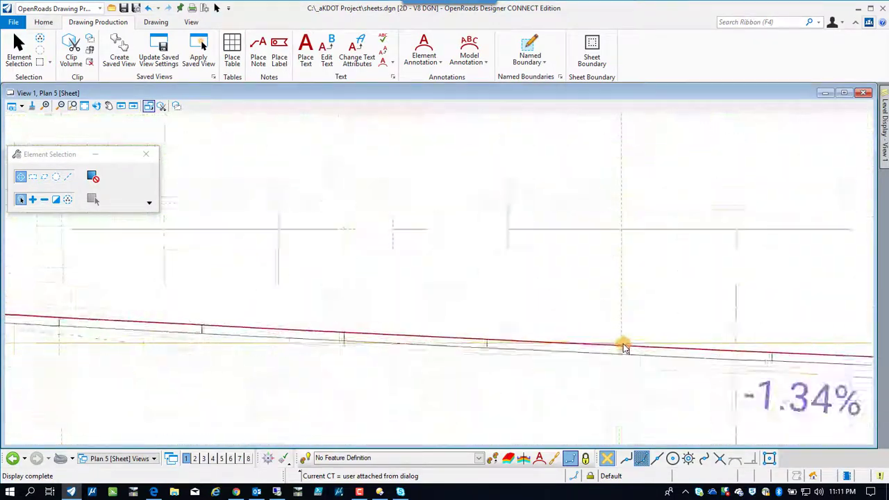
{"action": "scroll", "coordinate": [623, 347], "scroll_direction": "down", "scroll_amount": 3}
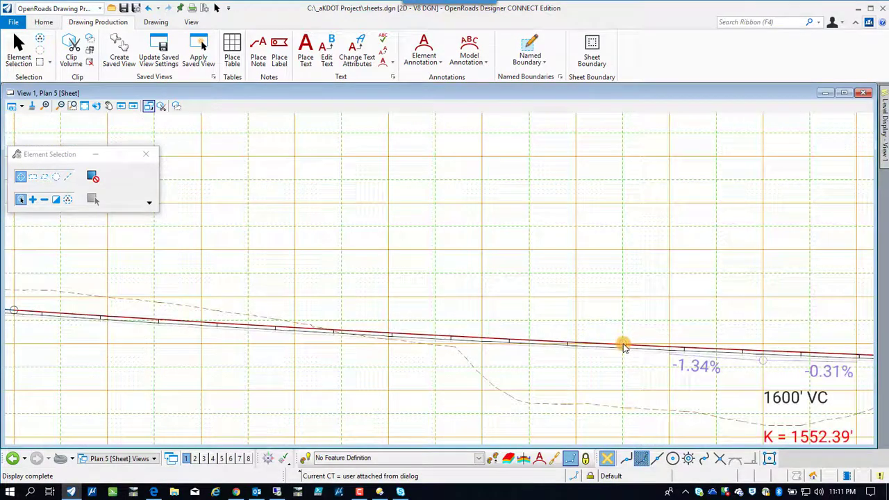
{"action": "scroll", "coordinate": [623, 347], "scroll_direction": "down", "scroll_amount": 3}
{"action": "scroll", "coordinate": [722, 370], "scroll_direction": "up", "scroll_amount": 2}
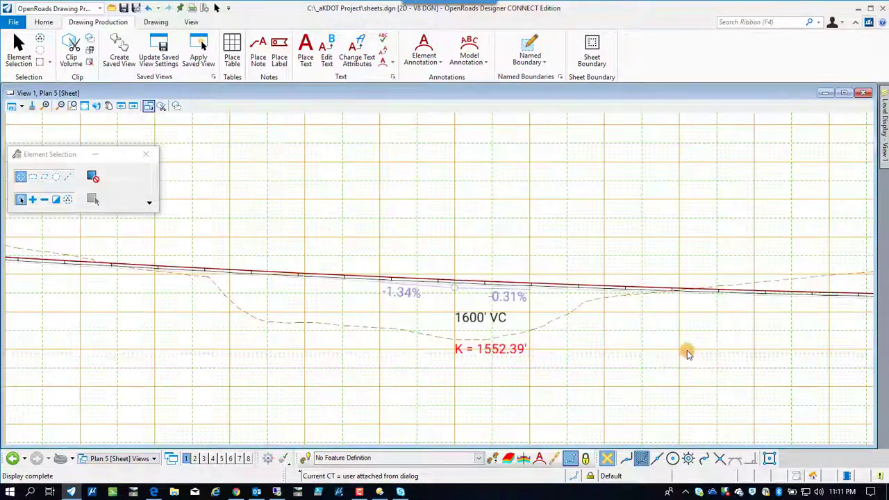
{"action": "scroll", "coordinate": [686, 353], "scroll_direction": "up", "scroll_amount": 2}
{"action": "scroll", "coordinate": [670, 345], "scroll_direction": "down", "scroll_amount": 1}
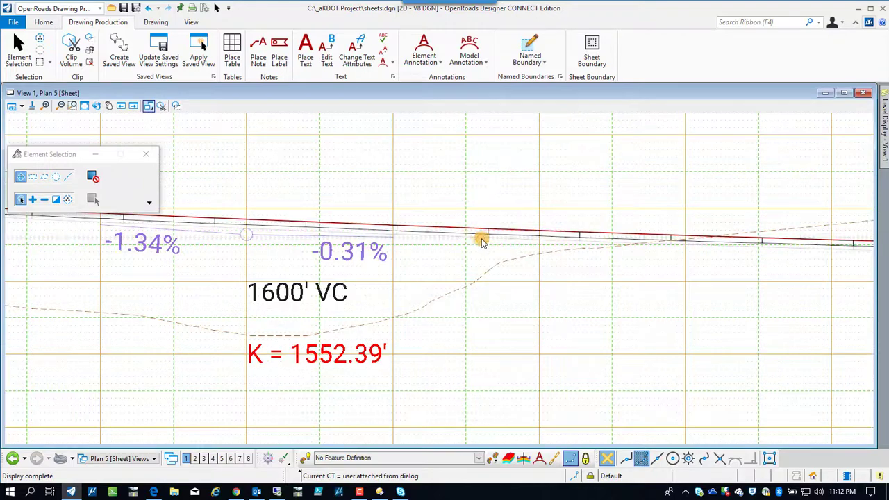
{"action": "mouse_move", "coordinate": [490, 233]}
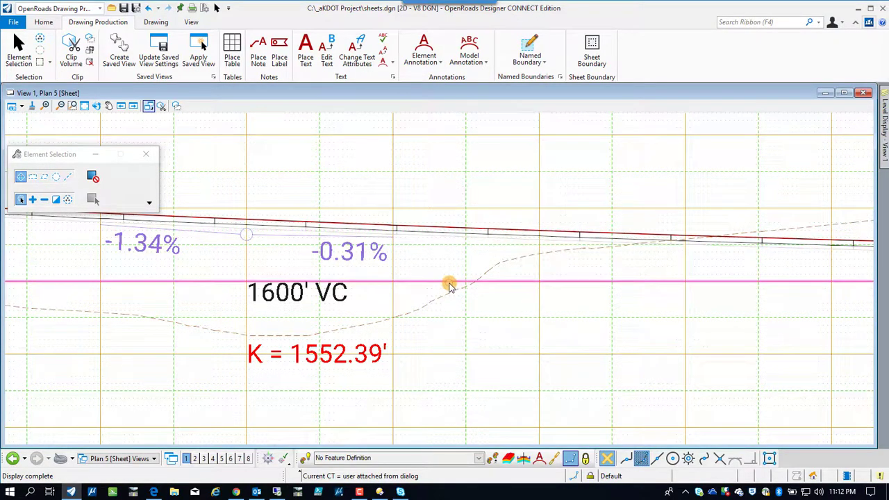
{"action": "scroll", "coordinate": [449, 286], "scroll_direction": "down", "scroll_amount": 2}
{"action": "scroll", "coordinate": [449, 286], "scroll_direction": "down", "scroll_amount": 2}
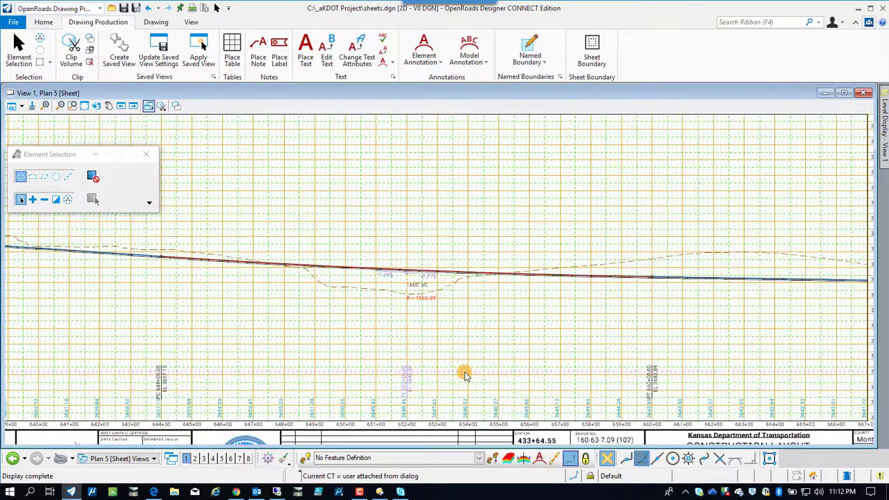
{"action": "scroll", "coordinate": [464, 375], "scroll_direction": "down", "scroll_amount": 2}
{"action": "scroll", "coordinate": [586, 397], "scroll_direction": "up", "scroll_amount": 5}
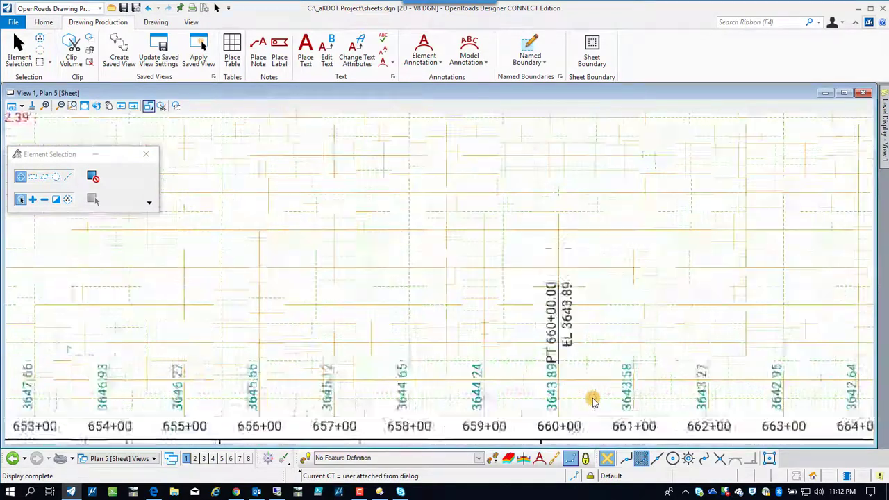
{"action": "scroll", "coordinate": [579, 395], "scroll_direction": "down", "scroll_amount": 5}
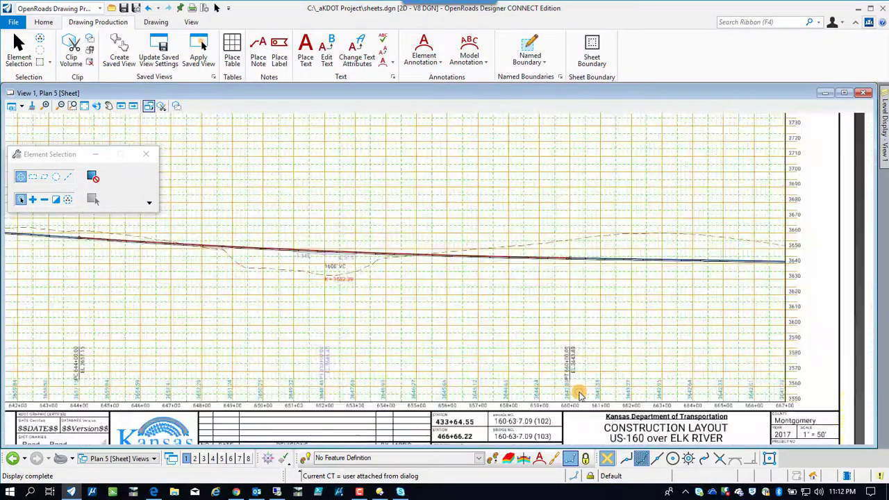
{"action": "scroll", "coordinate": [495, 425], "scroll_direction": "down", "scroll_amount": 2}
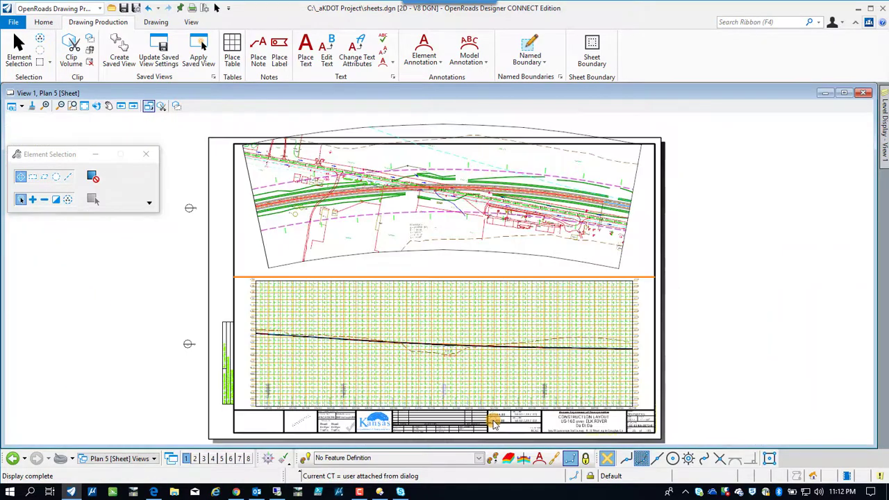
{"action": "scroll", "coordinate": [433, 207], "scroll_direction": "up", "scroll_amount": 5}
{"action": "scroll", "coordinate": [434, 210], "scroll_direction": "down", "scroll_amount": 5}
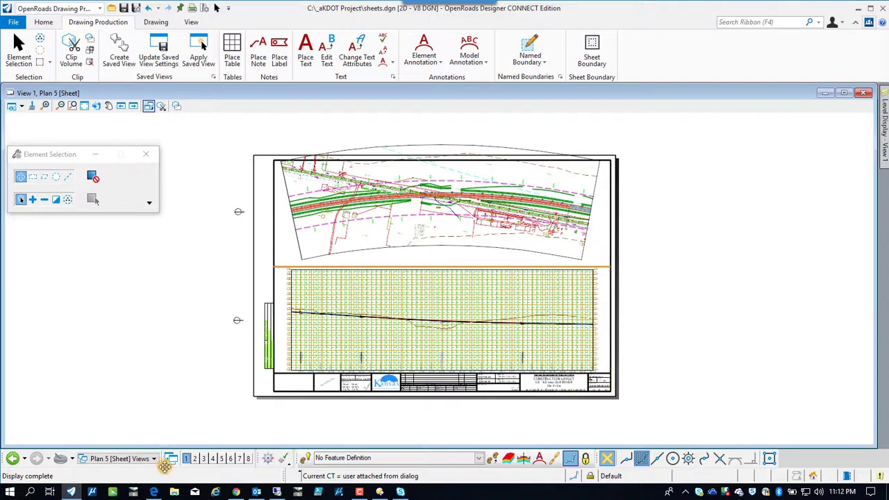
Step: From the Plan 1 views, create CL27 plan-and-profile drawings and sheets, adding them to the Sheet Index
{"action": "left_click", "coordinate": [148, 459]}
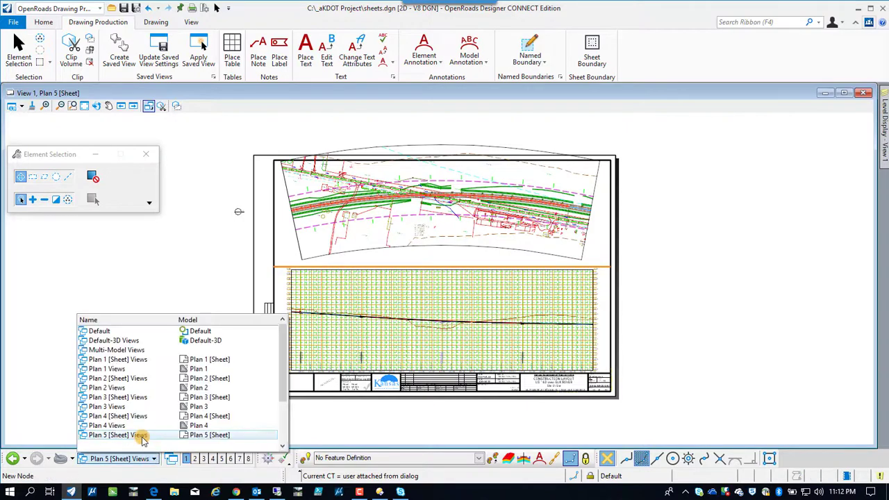
{"action": "left_click", "coordinate": [106, 359]}
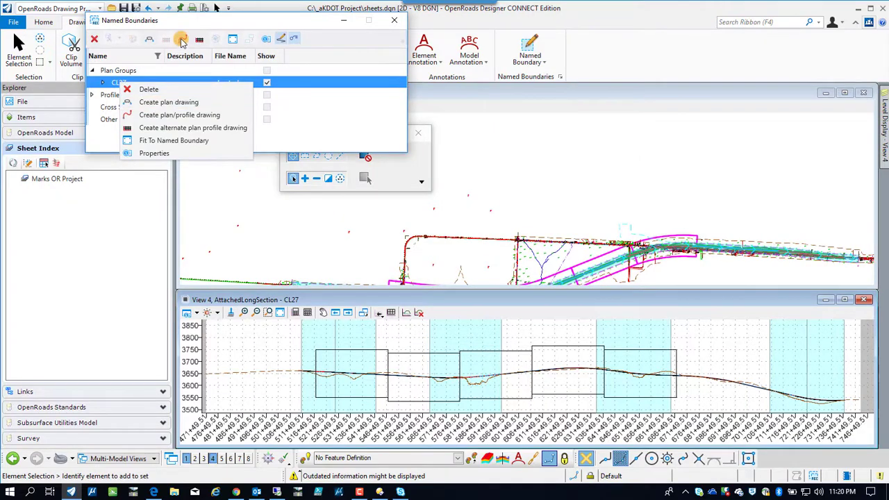
{"action": "left_click", "coordinate": [181, 40]}
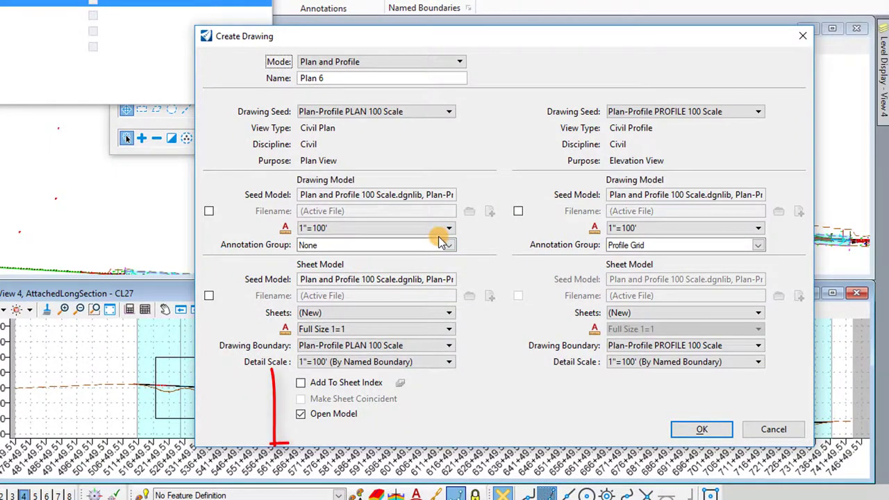
{"action": "left_click", "coordinate": [303, 383]}
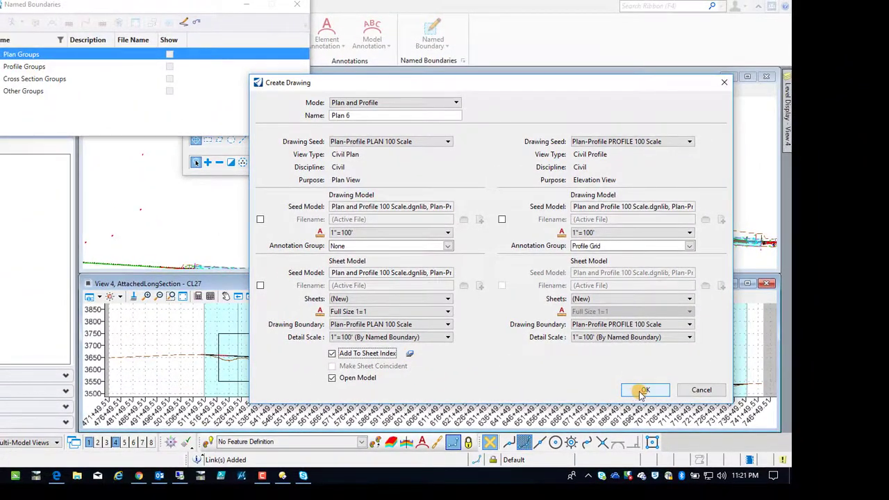
{"action": "left_click", "coordinate": [644, 391]}
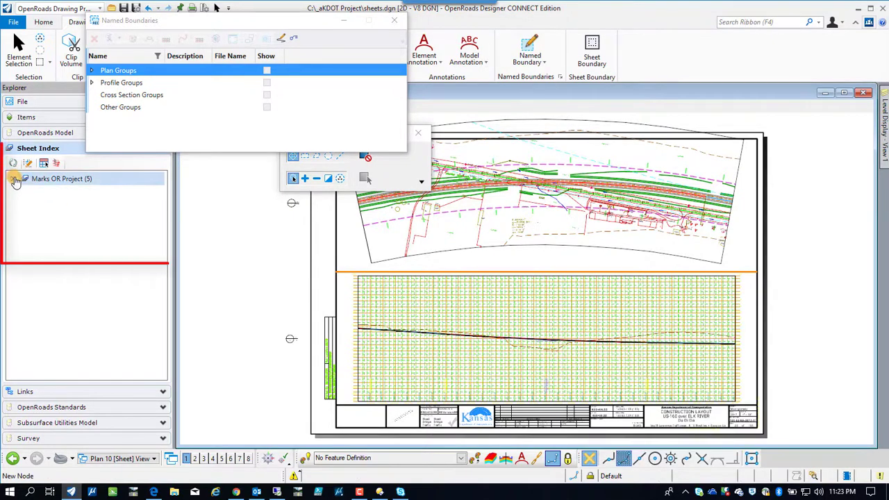
Step: Open sheets A001 through A004 (Plan 6 to Plan 9) in turn
{"action": "left_click", "coordinate": [12, 179]}
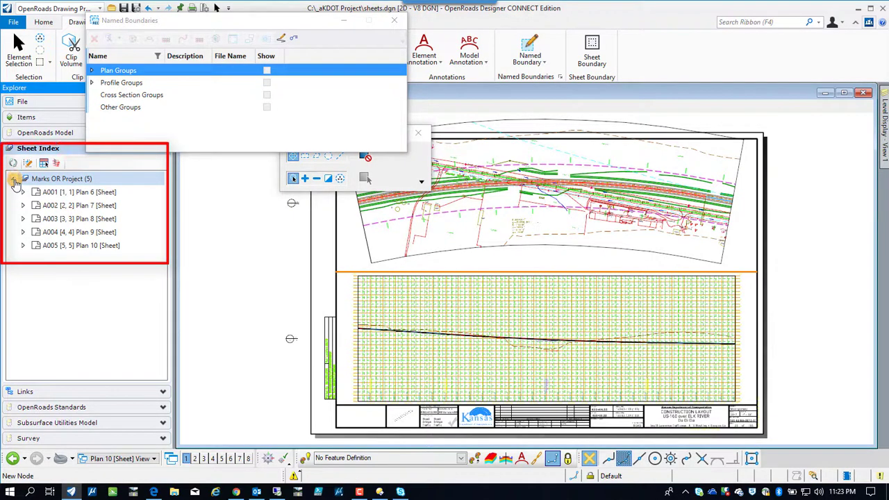
{"action": "double_click", "coordinate": [50, 192]}
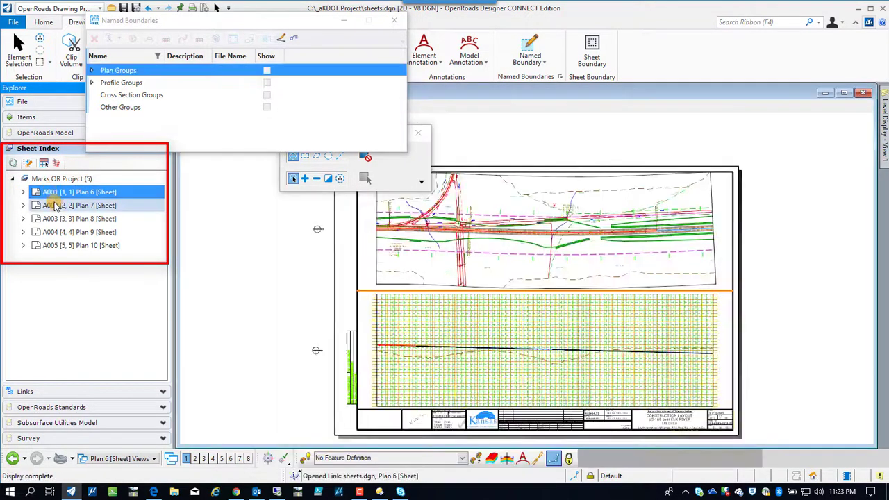
{"action": "double_click", "coordinate": [55, 206]}
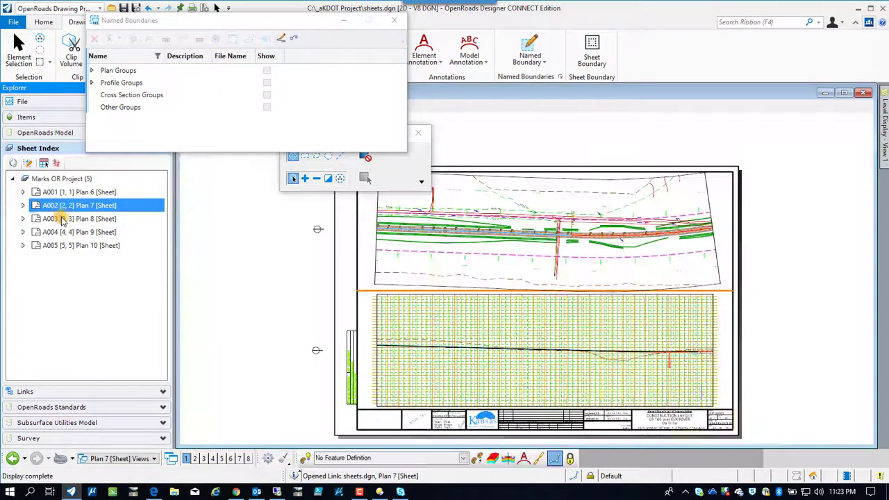
{"action": "double_click", "coordinate": [62, 218]}
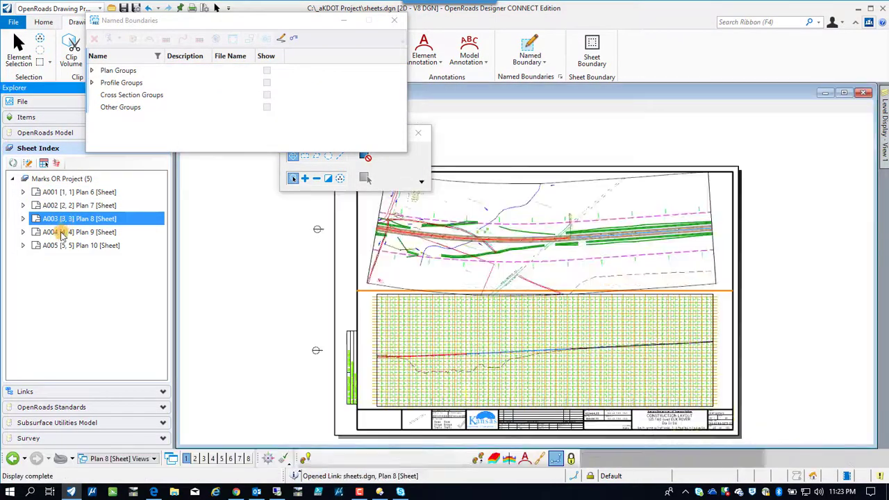
{"action": "double_click", "coordinate": [61, 233]}
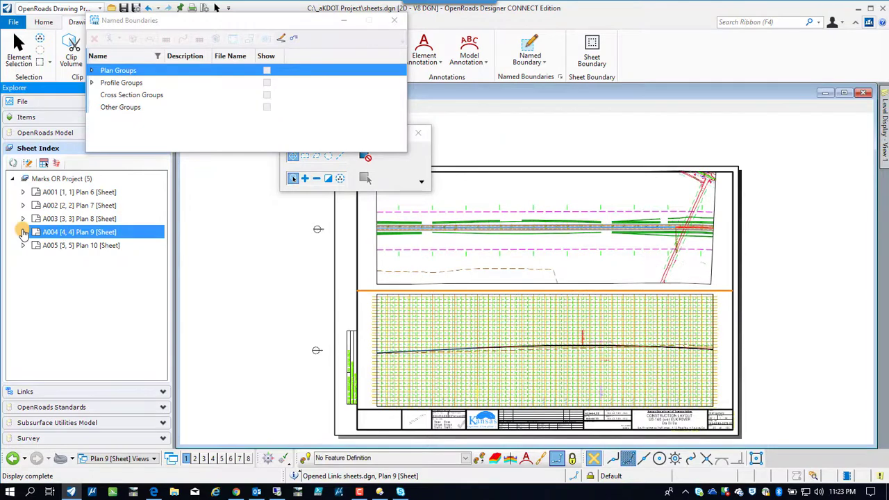
Step: Inspect sheet A004's drawings, including Profile 4, then collapse its entry again
{"action": "left_click", "coordinate": [23, 232]}
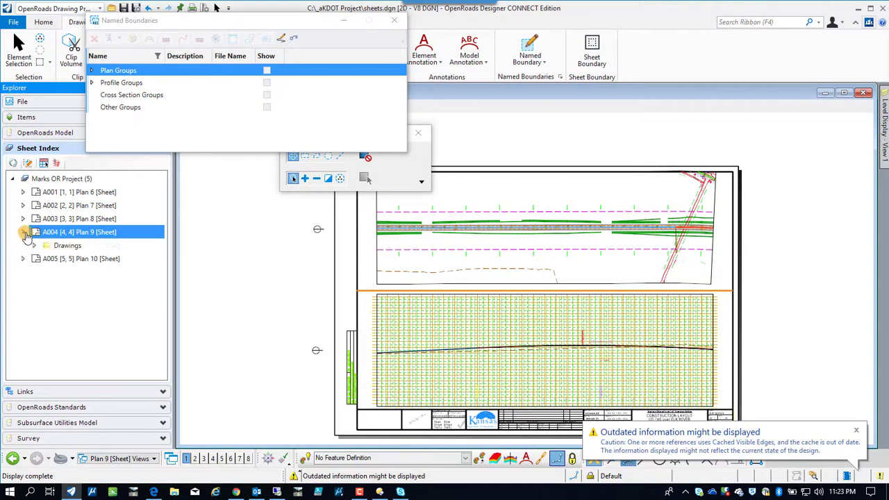
{"action": "left_click", "coordinate": [32, 246]}
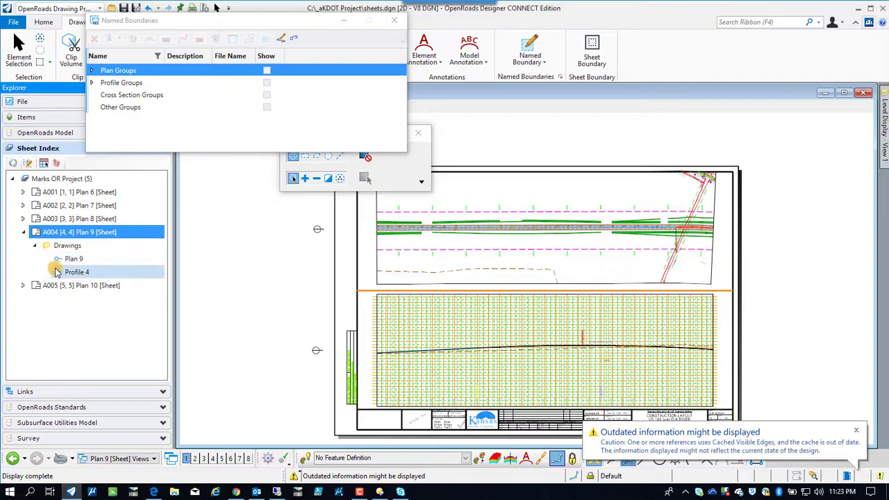
{"action": "left_click", "coordinate": [61, 273]}
{"action": "right_click", "coordinate": [67, 274]}
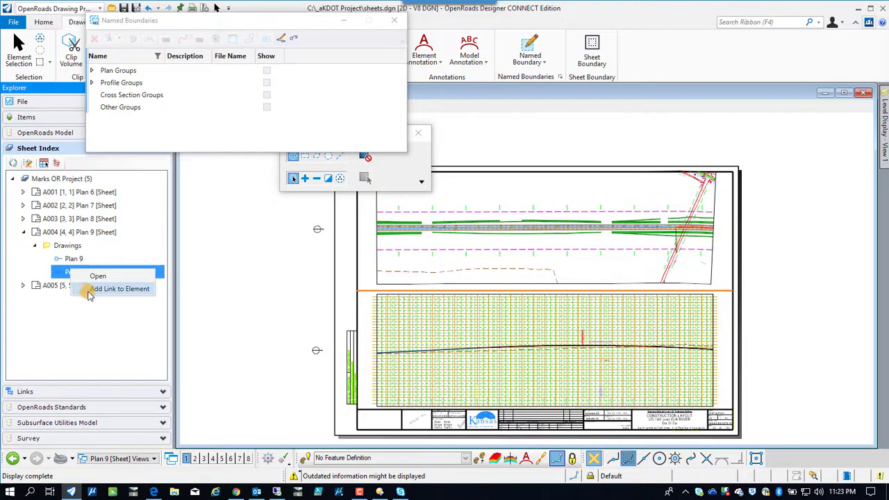
{"action": "left_click", "coordinate": [38, 260]}
{"action": "left_click", "coordinate": [34, 247]}
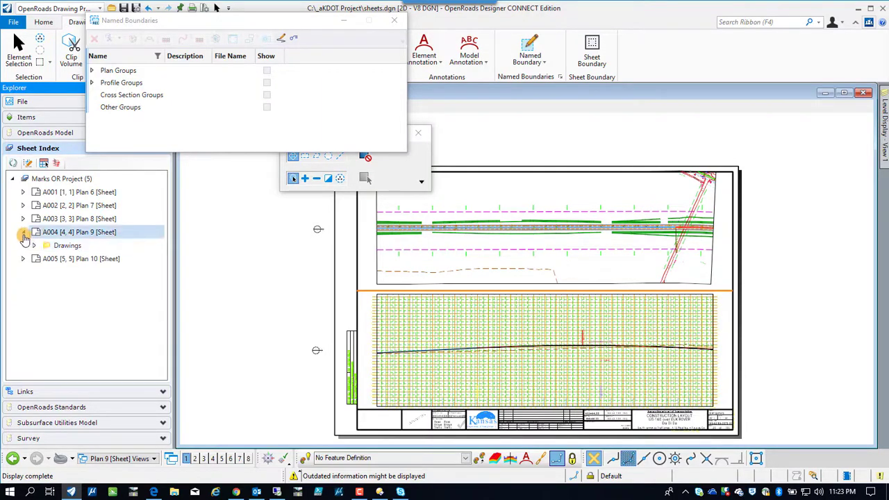
{"action": "left_click", "coordinate": [24, 233]}
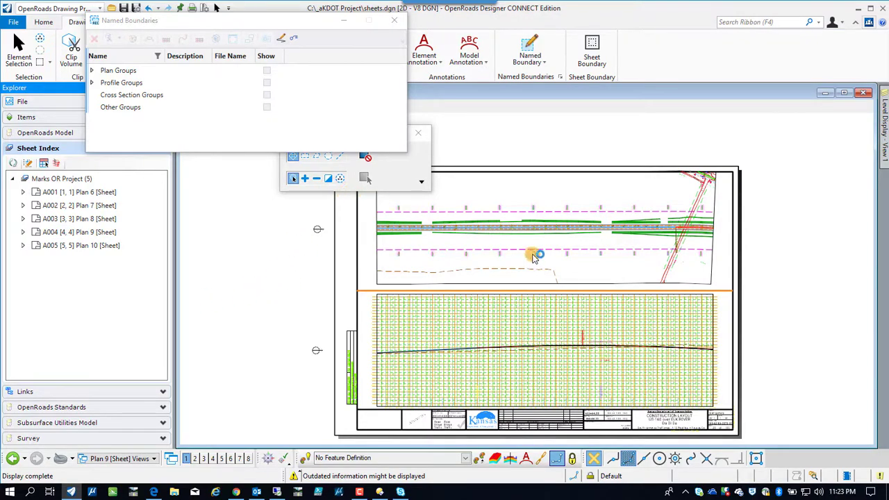
{"action": "scroll", "coordinate": [574, 347], "scroll_direction": "up", "scroll_amount": 4}
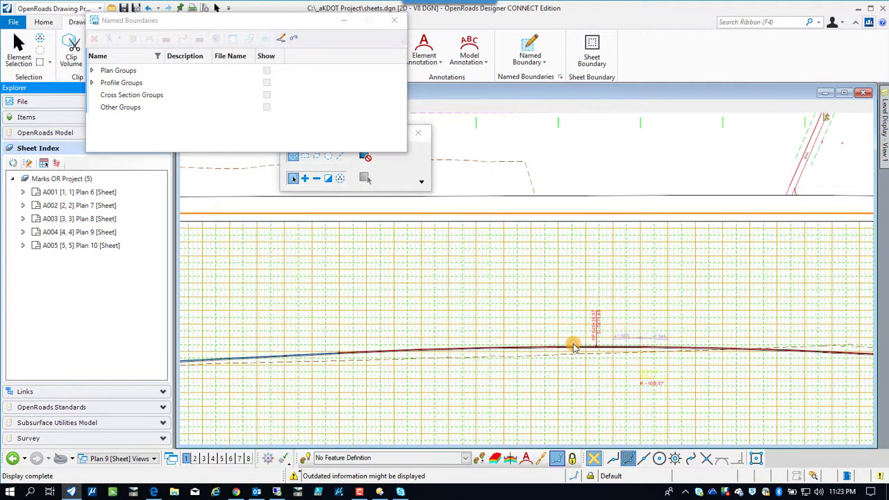
{"action": "scroll", "coordinate": [573, 347], "scroll_direction": "down", "scroll_amount": 5}
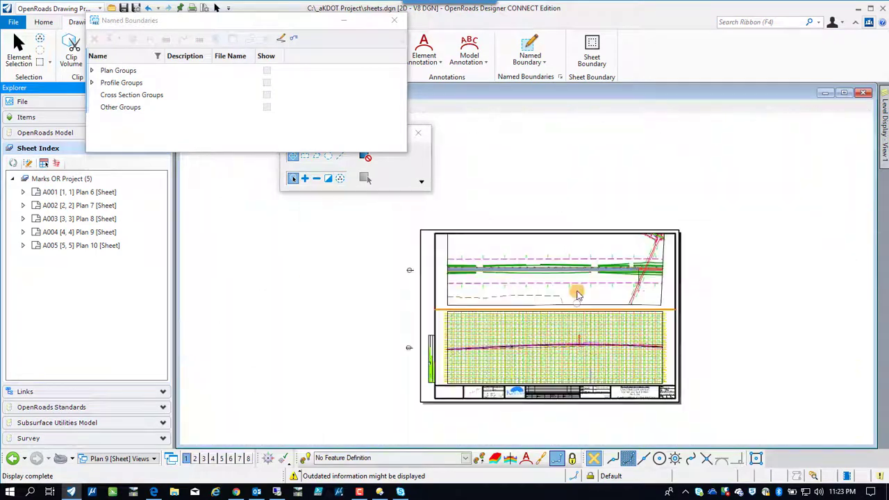
{"action": "scroll", "coordinate": [568, 276], "scroll_direction": "up", "scroll_amount": 3}
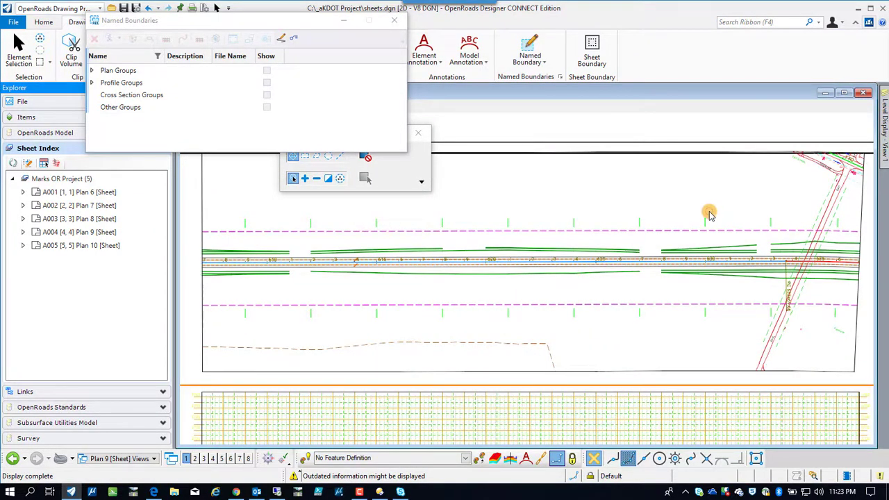
{"action": "mouse_move", "coordinate": [884, 141]}
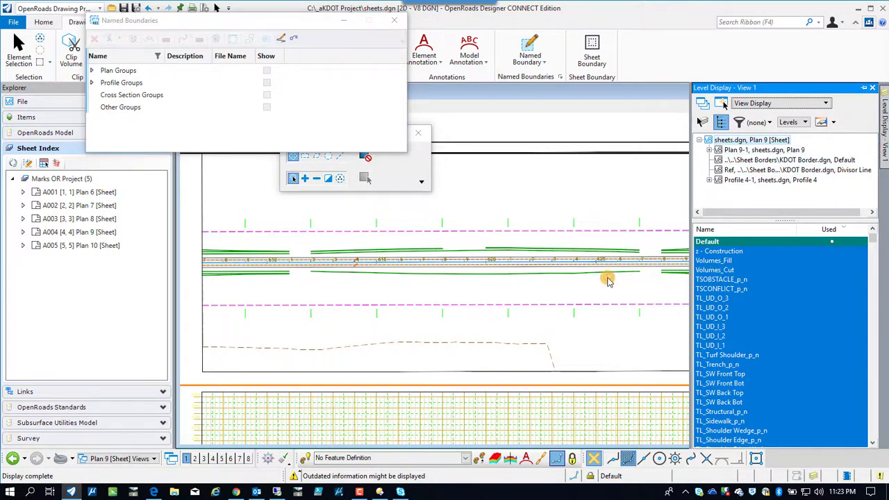
{"action": "scroll", "coordinate": [596, 279], "scroll_direction": "up", "scroll_amount": 3}
{"action": "scroll", "coordinate": [593, 280], "scroll_direction": "down", "scroll_amount": 4}
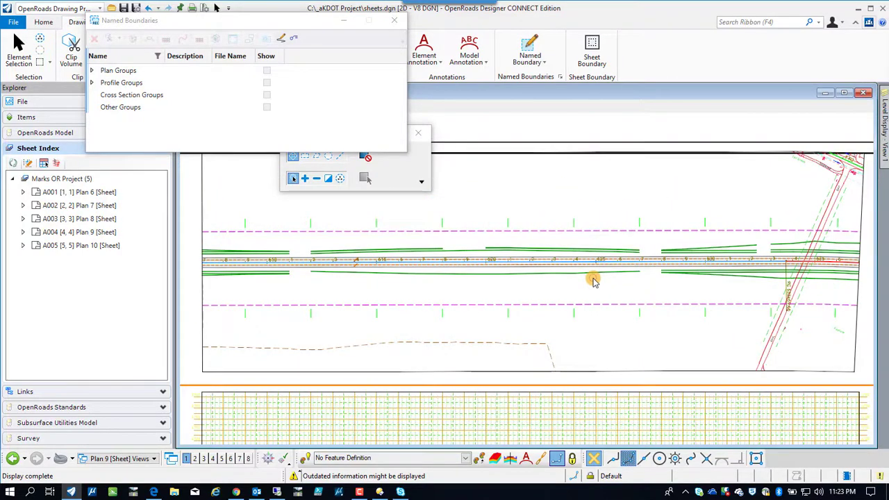
{"action": "scroll", "coordinate": [593, 279], "scroll_direction": "down", "scroll_amount": 2}
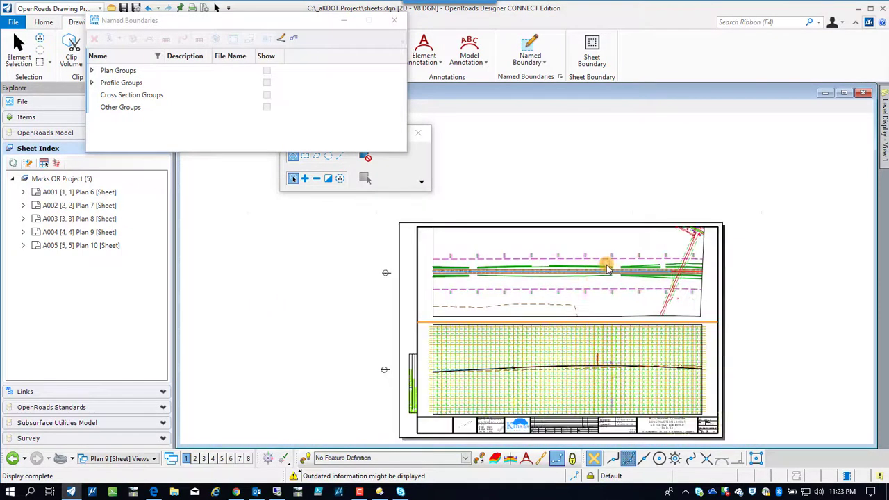
{"action": "scroll", "coordinate": [604, 271], "scroll_direction": "up", "scroll_amount": 5}
{"action": "scroll", "coordinate": [611, 297], "scroll_direction": "up", "scroll_amount": 3}
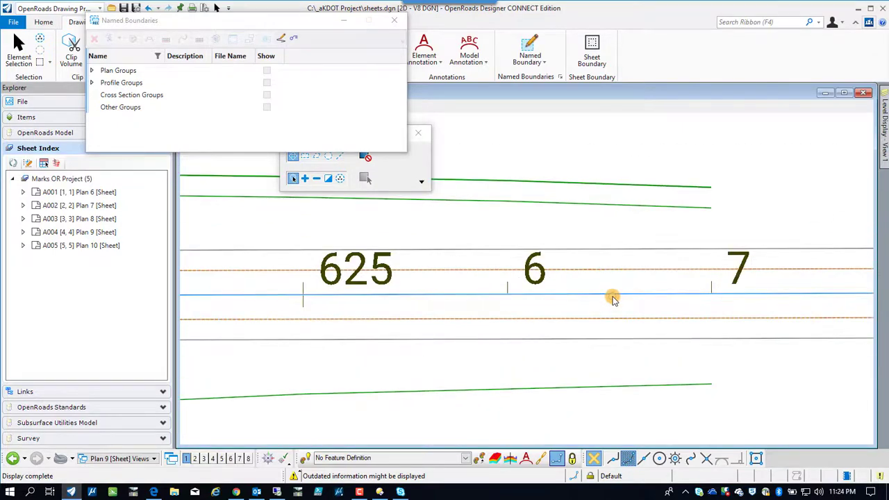
{"action": "scroll", "coordinate": [612, 298], "scroll_direction": "down", "scroll_amount": 6}
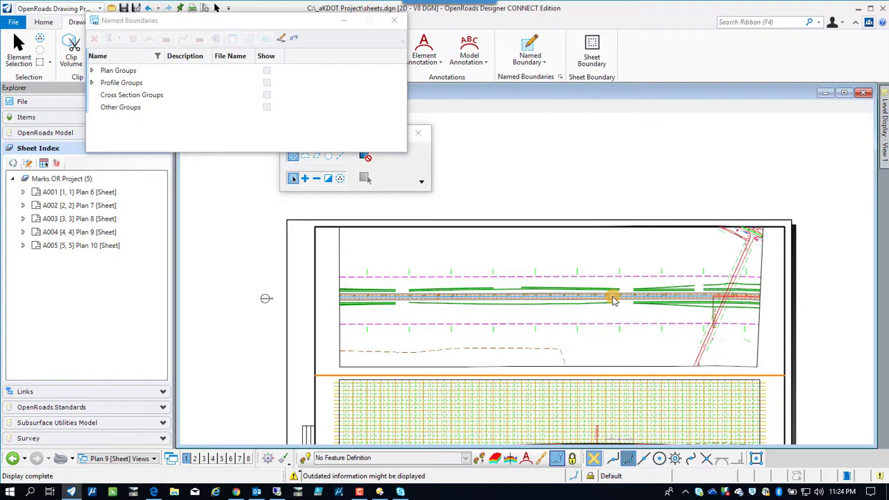
{"action": "scroll", "coordinate": [563, 290], "scroll_direction": "down", "scroll_amount": 2}
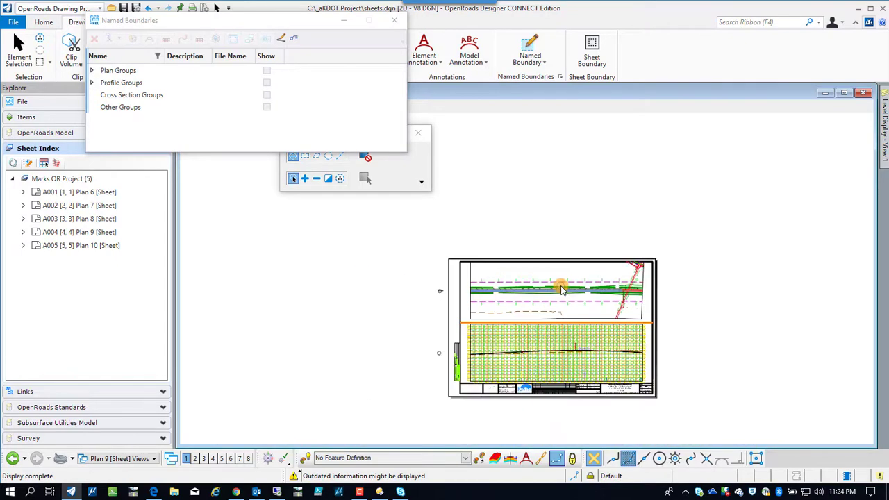
Step: Select sheet A004 (Plan 9) and close the Named Boundaries list
{"action": "left_click", "coordinate": [36, 235]}
{"action": "scroll", "coordinate": [582, 360], "scroll_direction": "up", "scroll_amount": 5}
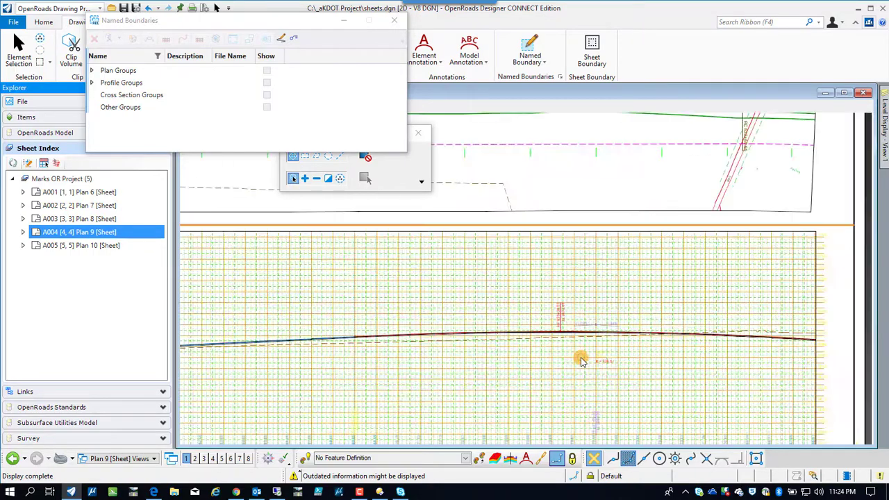
{"action": "scroll", "coordinate": [581, 359], "scroll_direction": "up", "scroll_amount": 1}
{"action": "scroll", "coordinate": [582, 360], "scroll_direction": "down", "scroll_amount": 8}
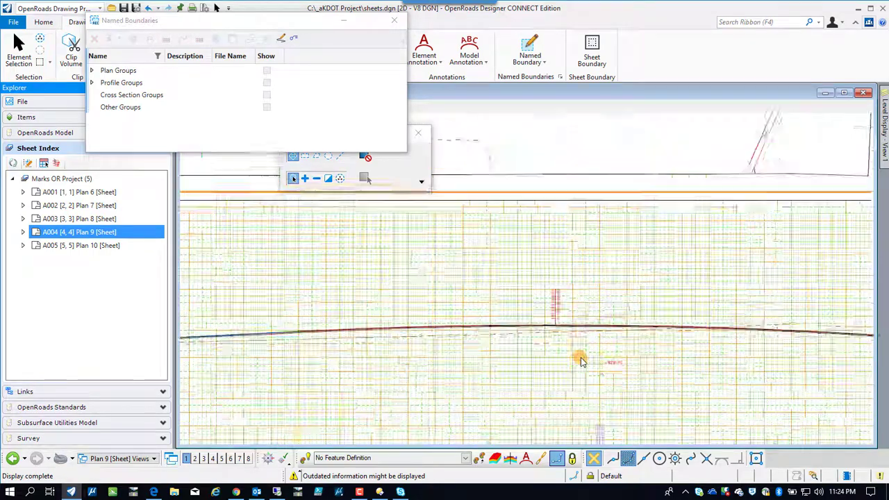
{"action": "scroll", "coordinate": [461, 375], "scroll_direction": "up", "scroll_amount": 3}
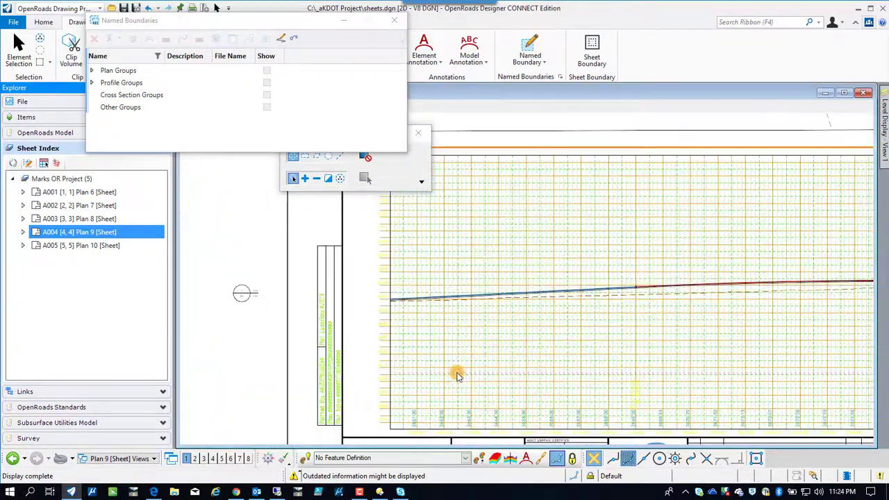
{"action": "scroll", "coordinate": [315, 348], "scroll_direction": "down", "scroll_amount": 2}
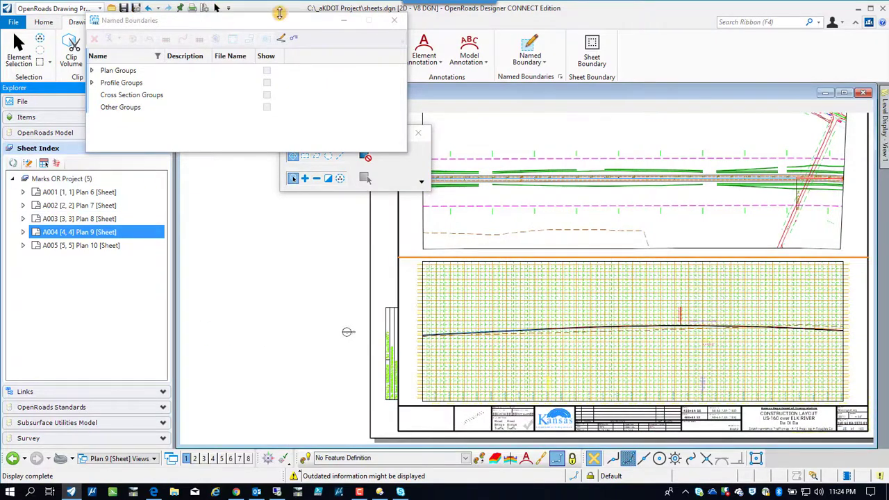
{"action": "left_click", "coordinate": [395, 18]}
Step: Zoom into the Plan 9 profile grid and pick the 3650 elevation label
{"action": "scroll", "coordinate": [436, 346], "scroll_direction": "up", "scroll_amount": 2}
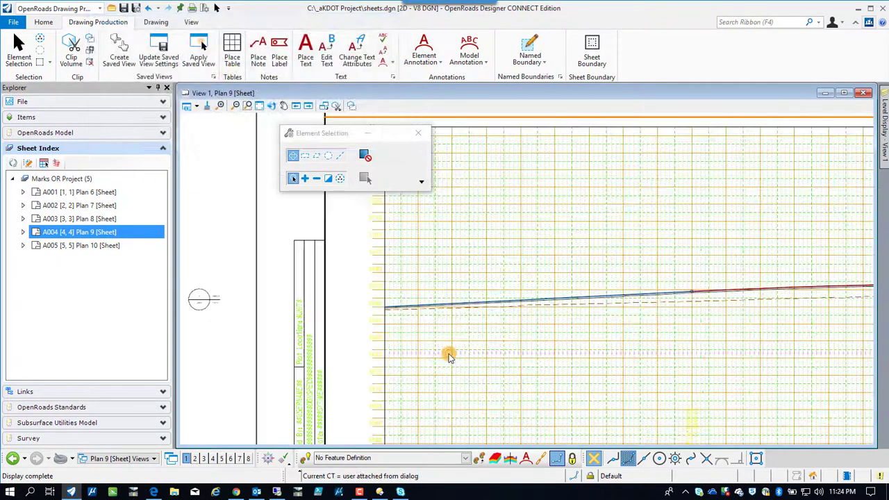
{"action": "scroll", "coordinate": [433, 348], "scroll_direction": "up", "scroll_amount": 3}
{"action": "scroll", "coordinate": [424, 341], "scroll_direction": "down", "scroll_amount": 3}
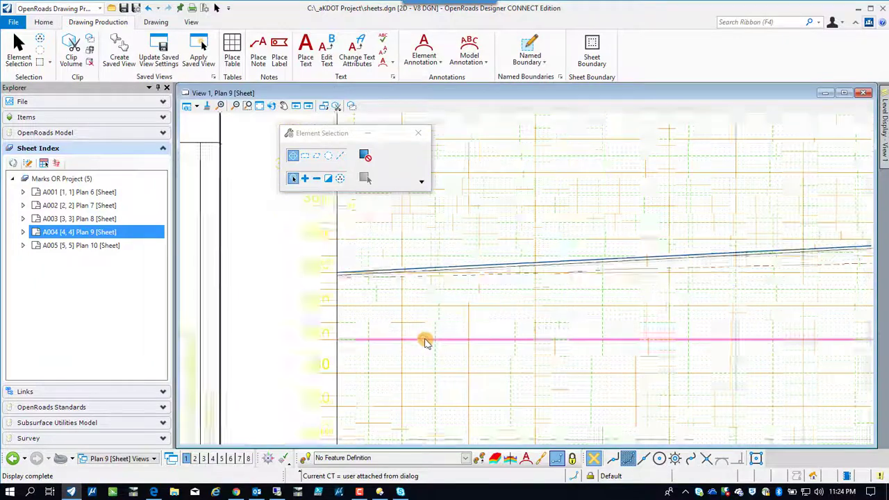
{"action": "mouse_move", "coordinate": [359, 316]}
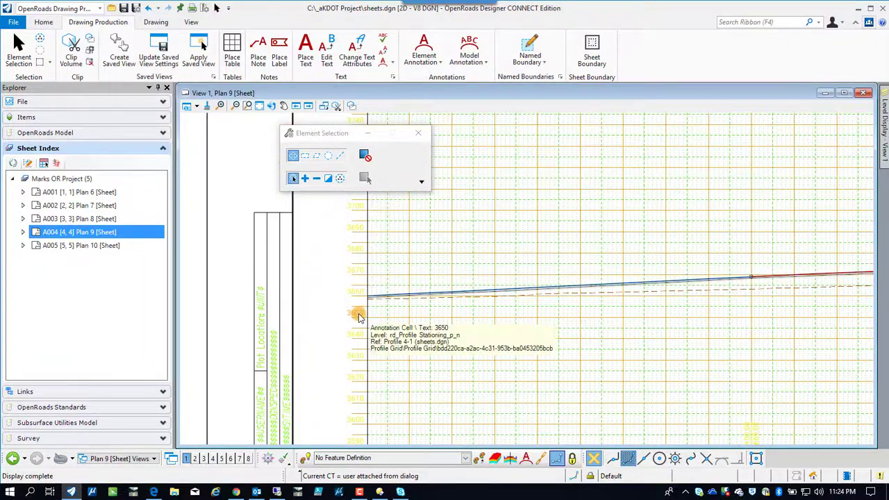
{"action": "left_click", "coordinate": [359, 317]}
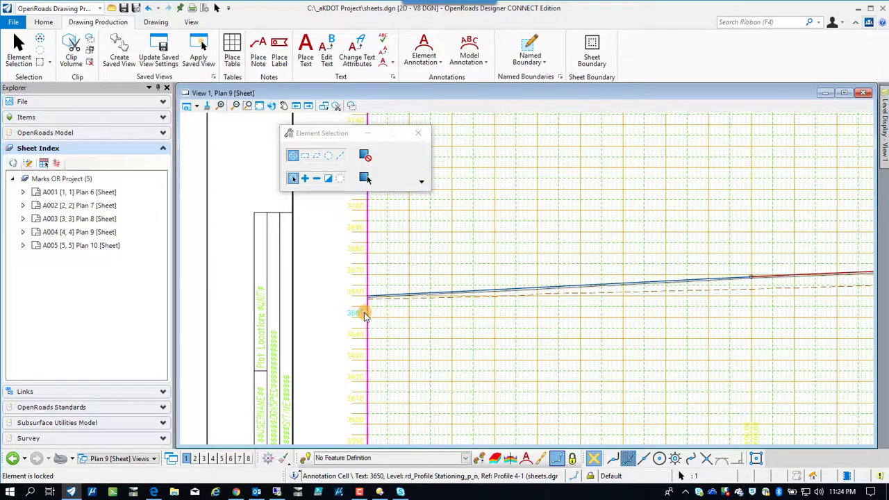
{"action": "mouse_move", "coordinate": [354, 316]}
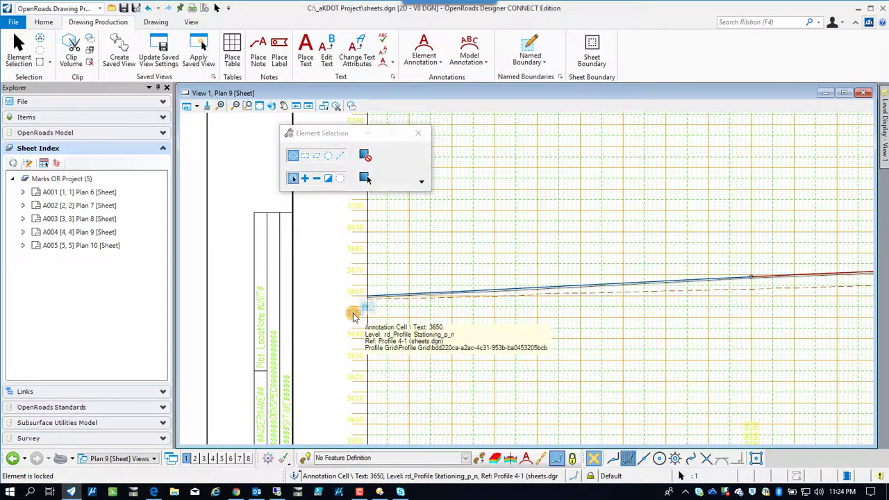